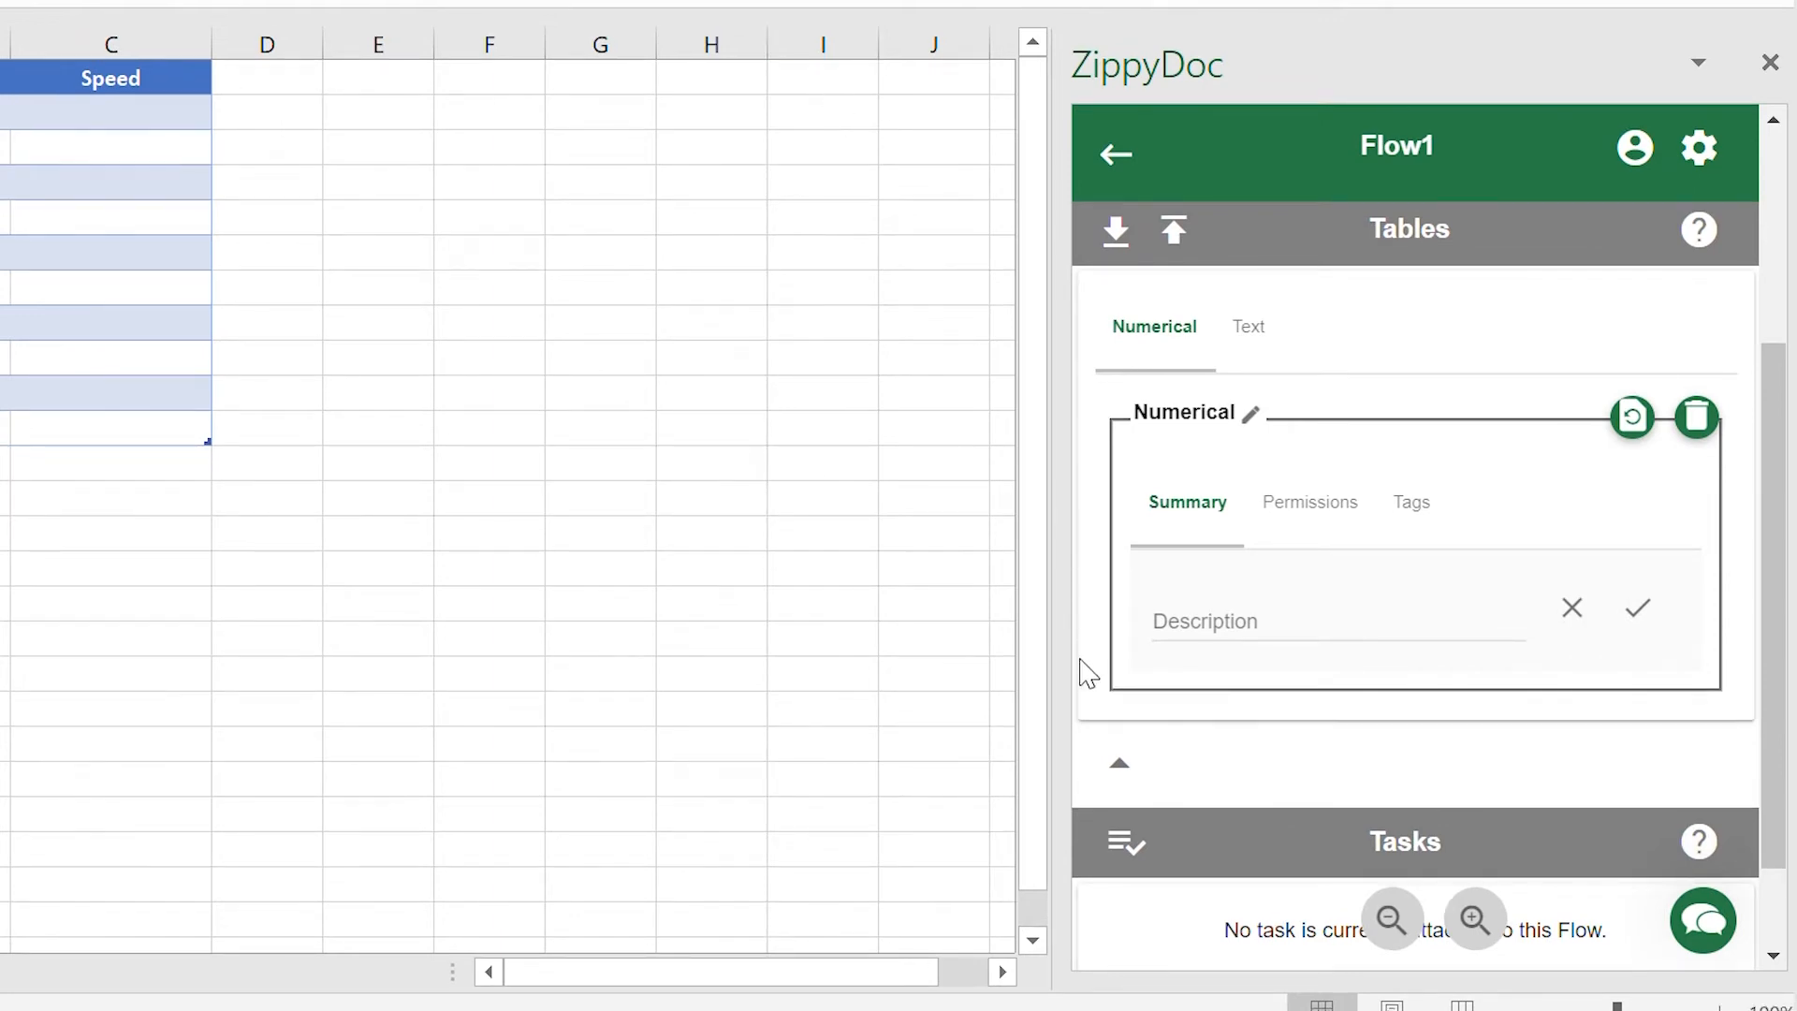
Step: Add a Formula task that applies a custom formula to a column to Flow1
click(1124, 836)
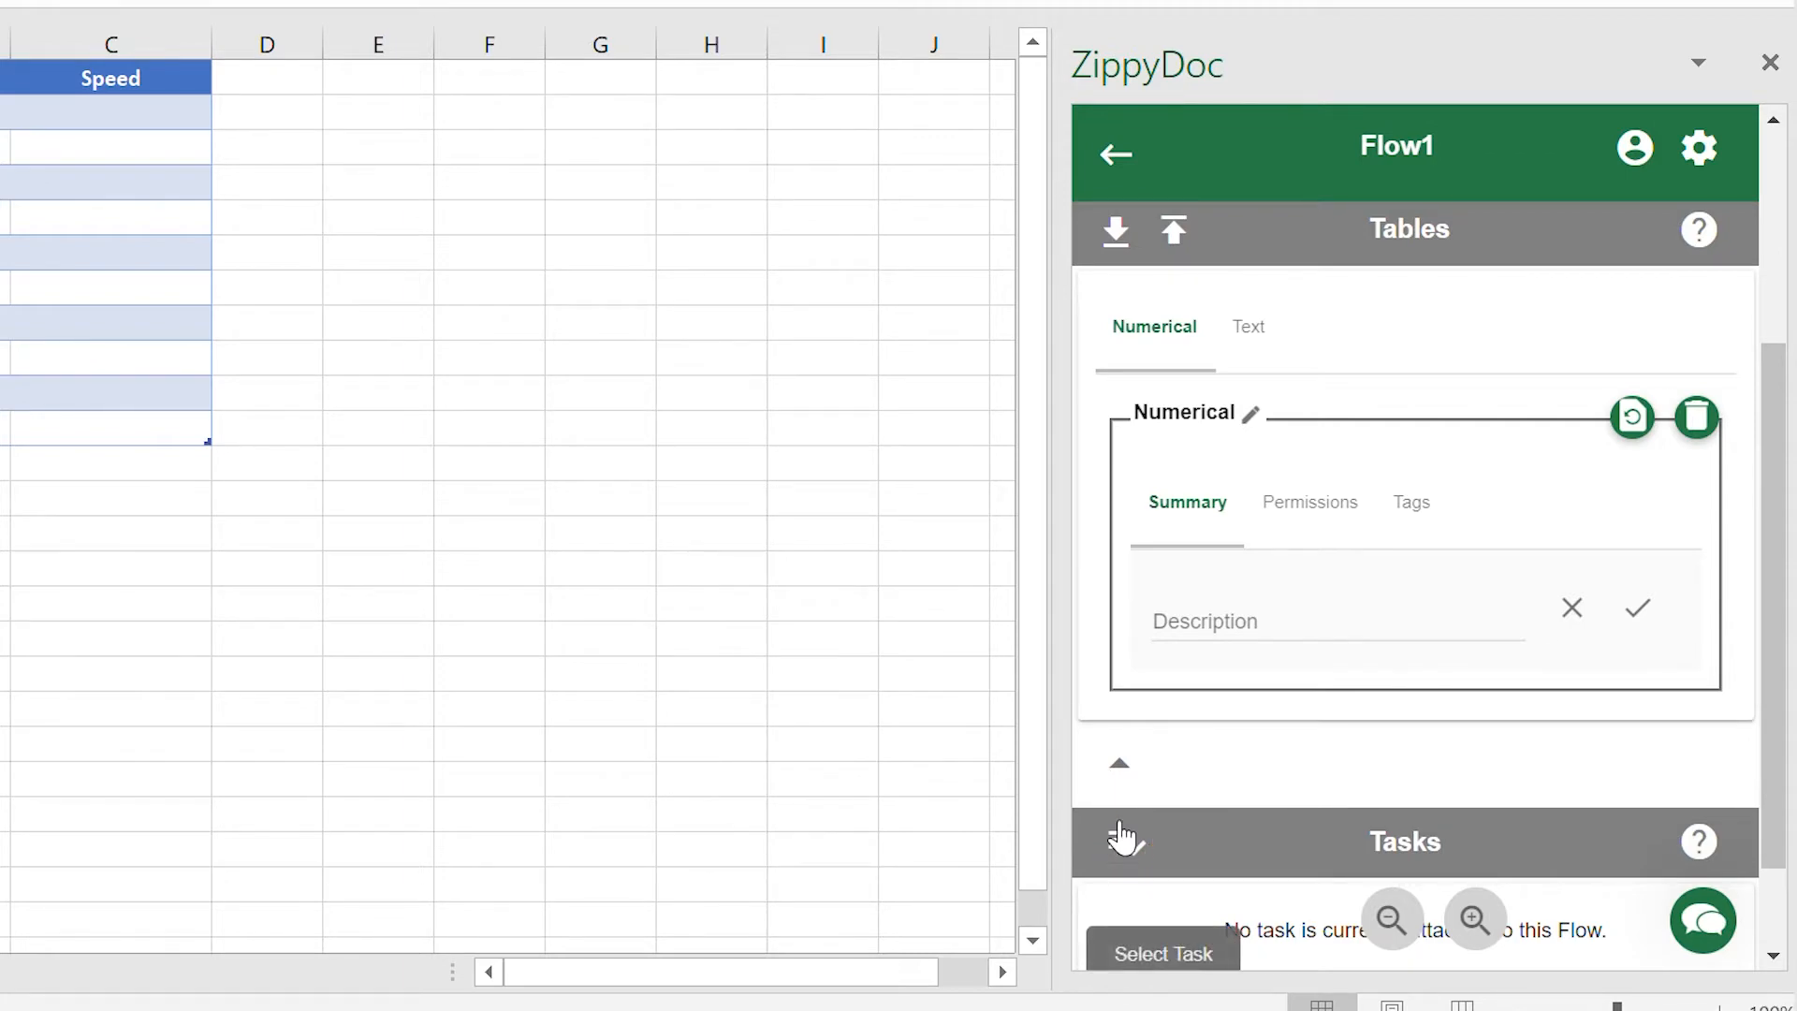
scroll(1476, 570, down, 5)
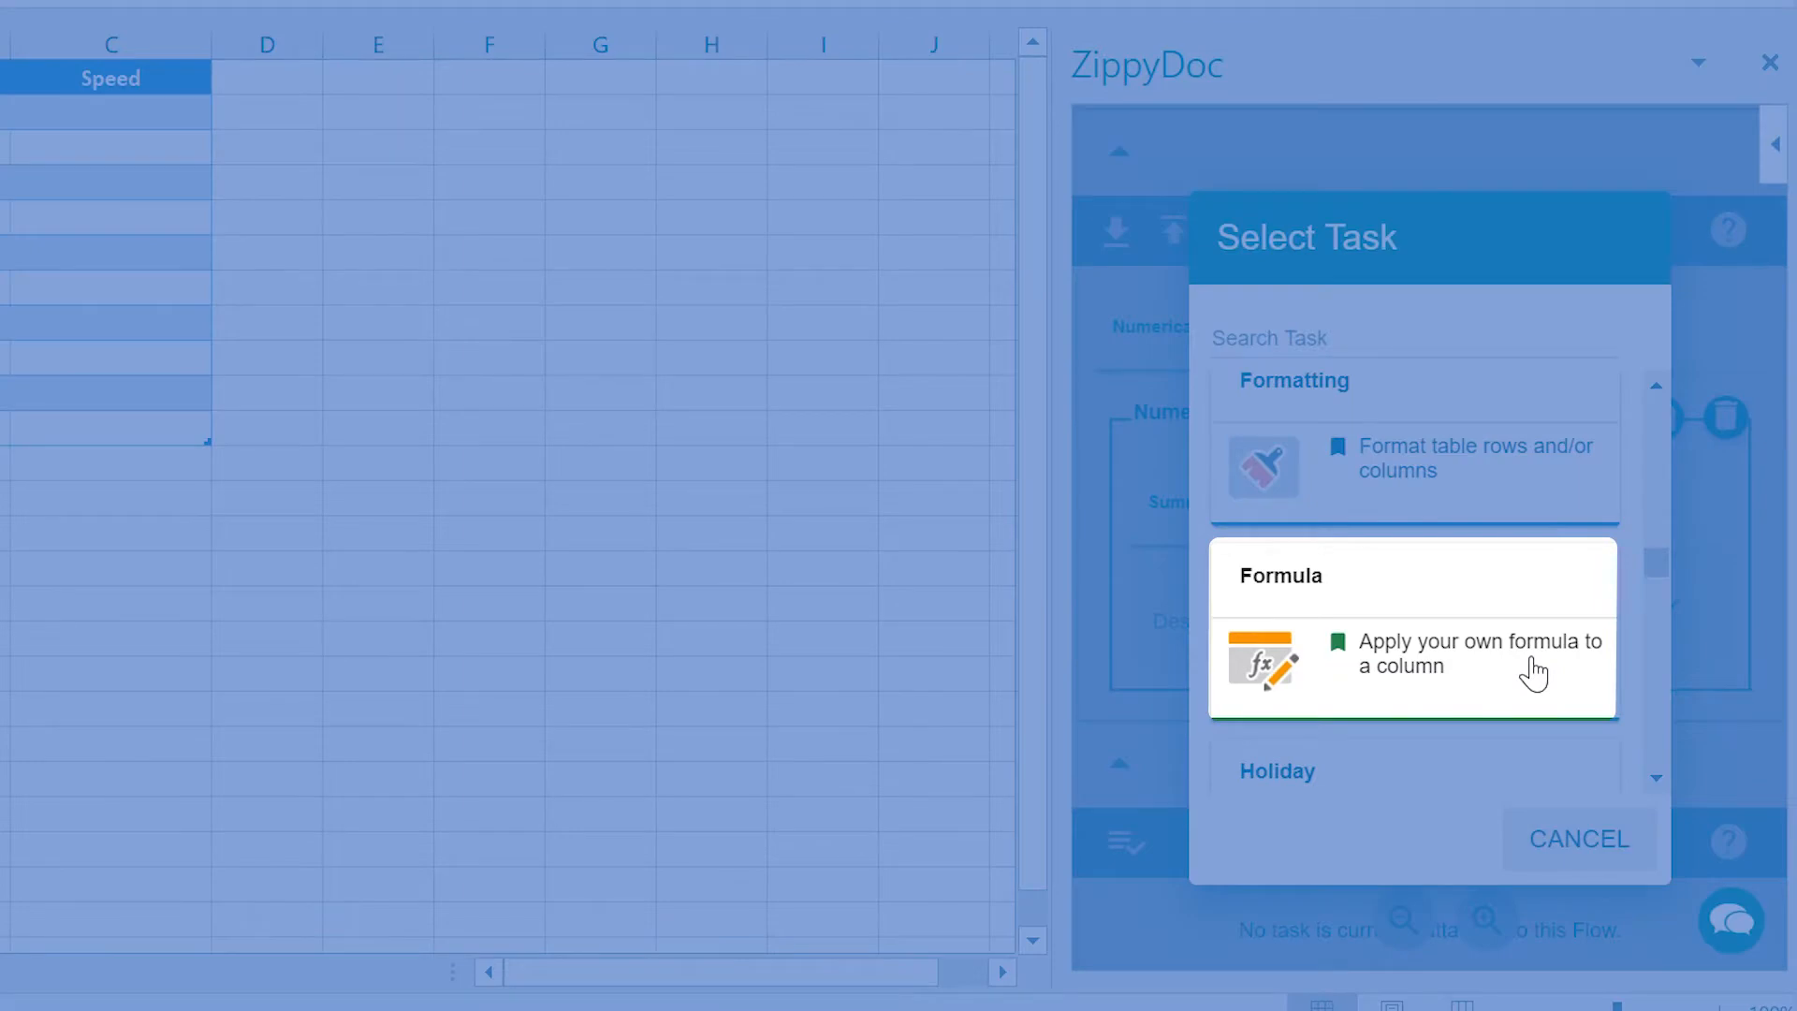
click(1533, 672)
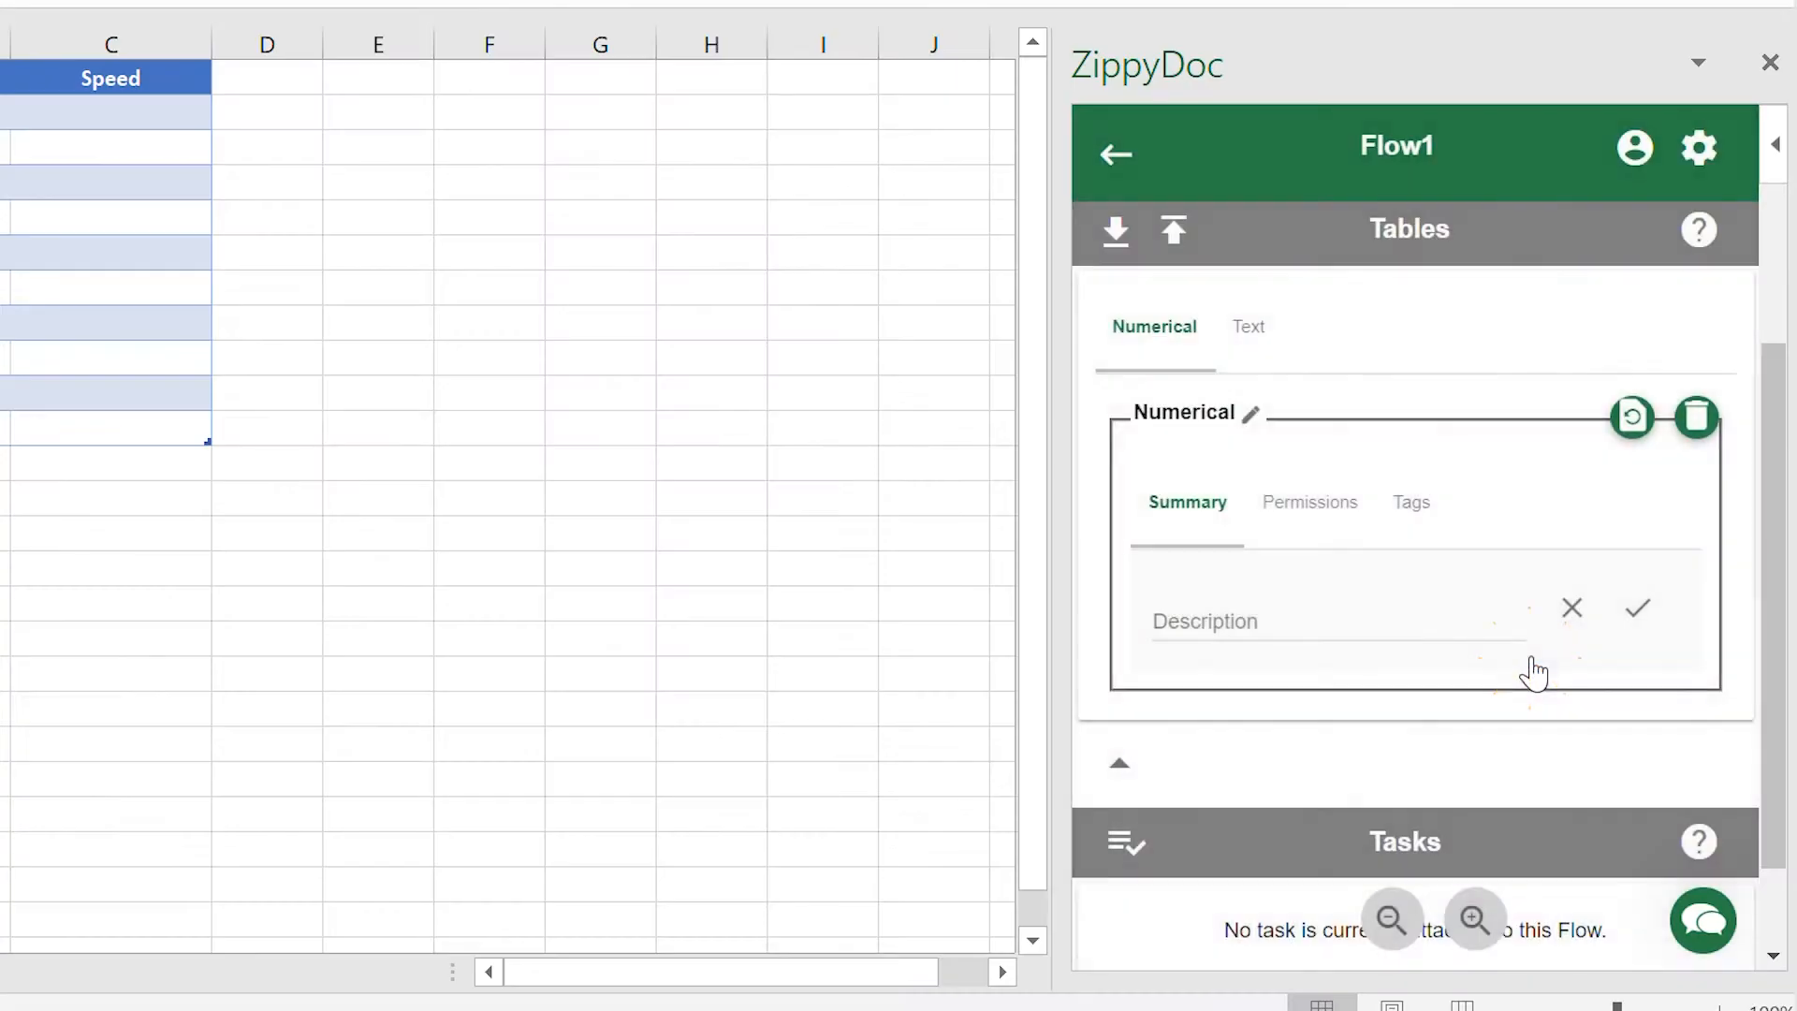
Step: Replace the Formula task's description with "Calculates speed" and save it
scroll(1530, 671, down, 5)
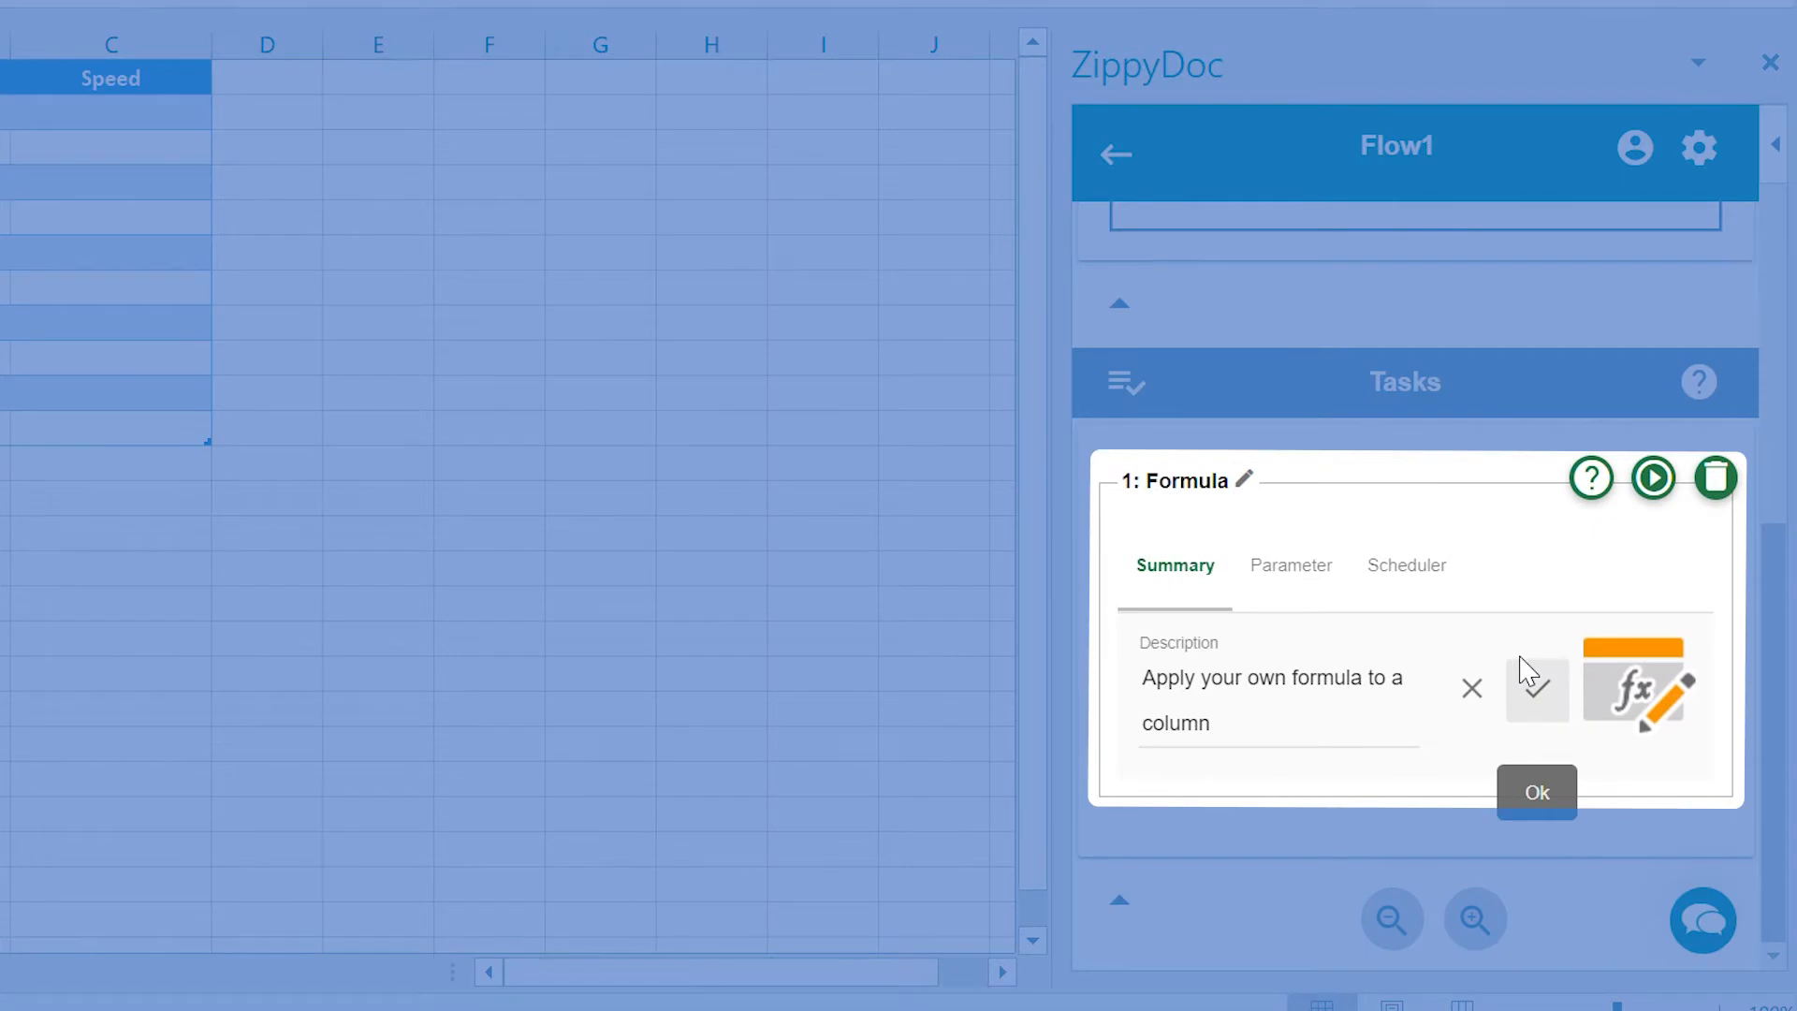
click(1399, 688)
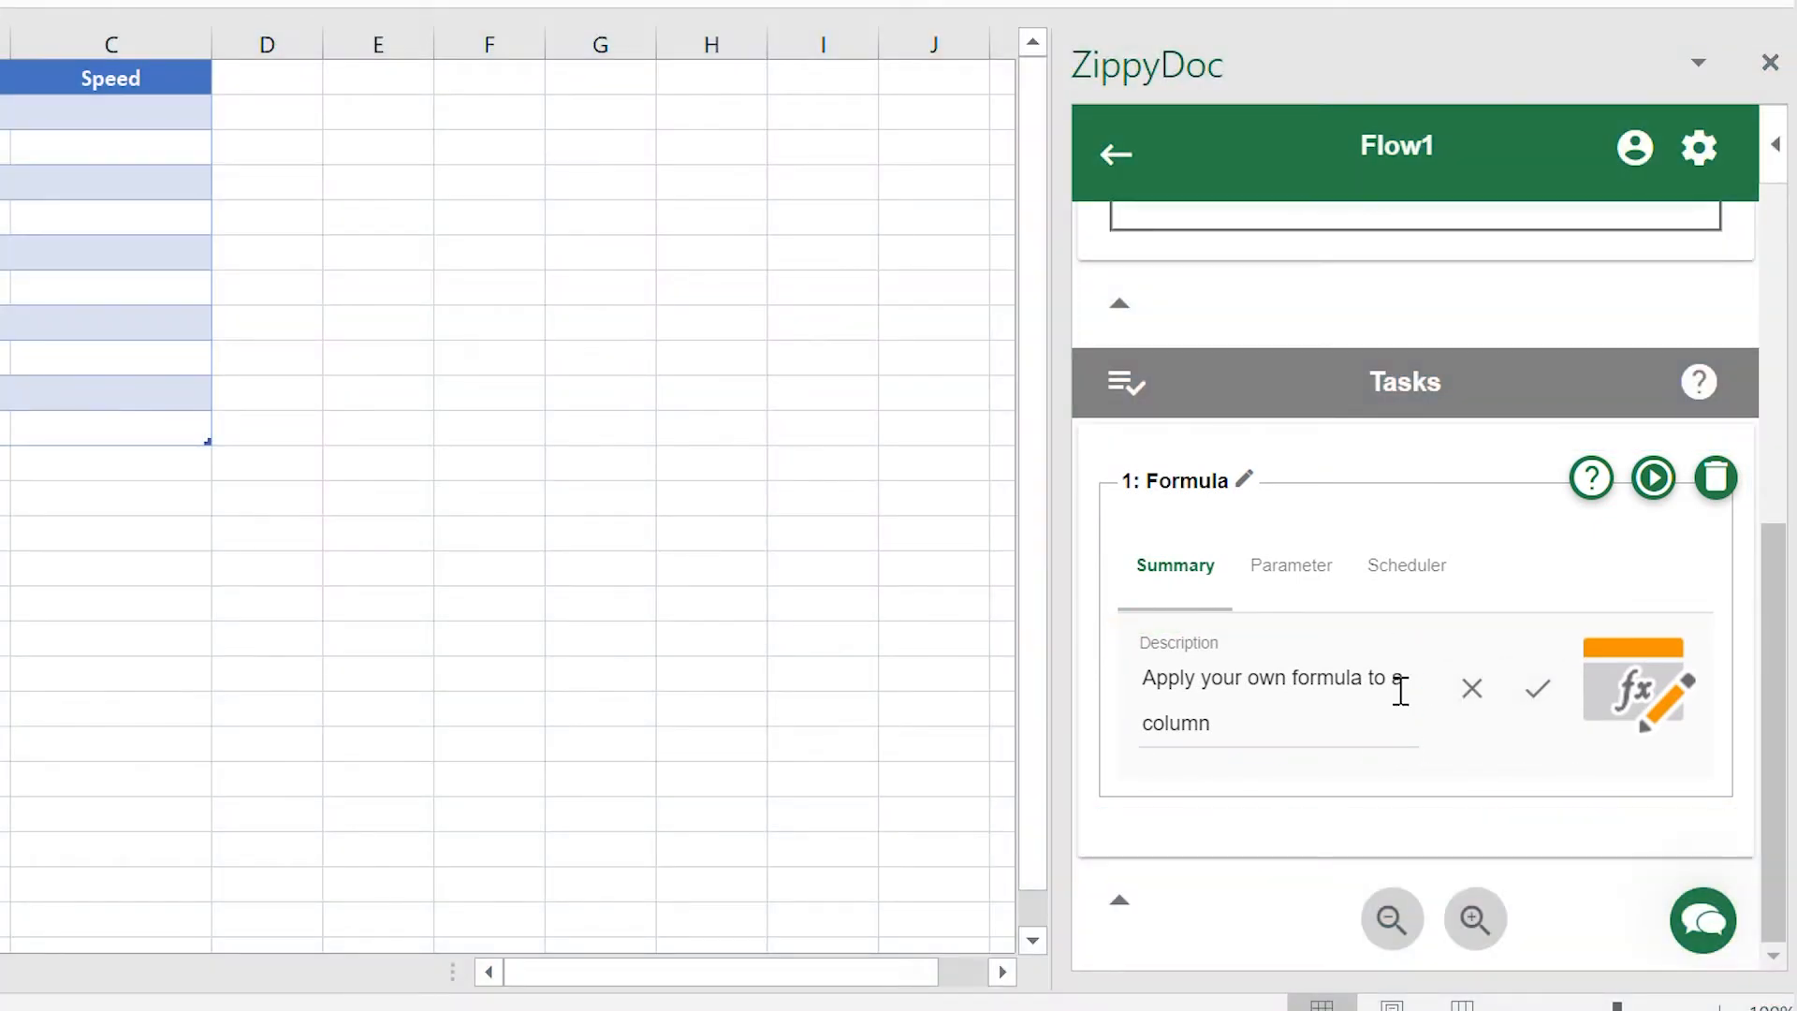
triple_click(1287, 718)
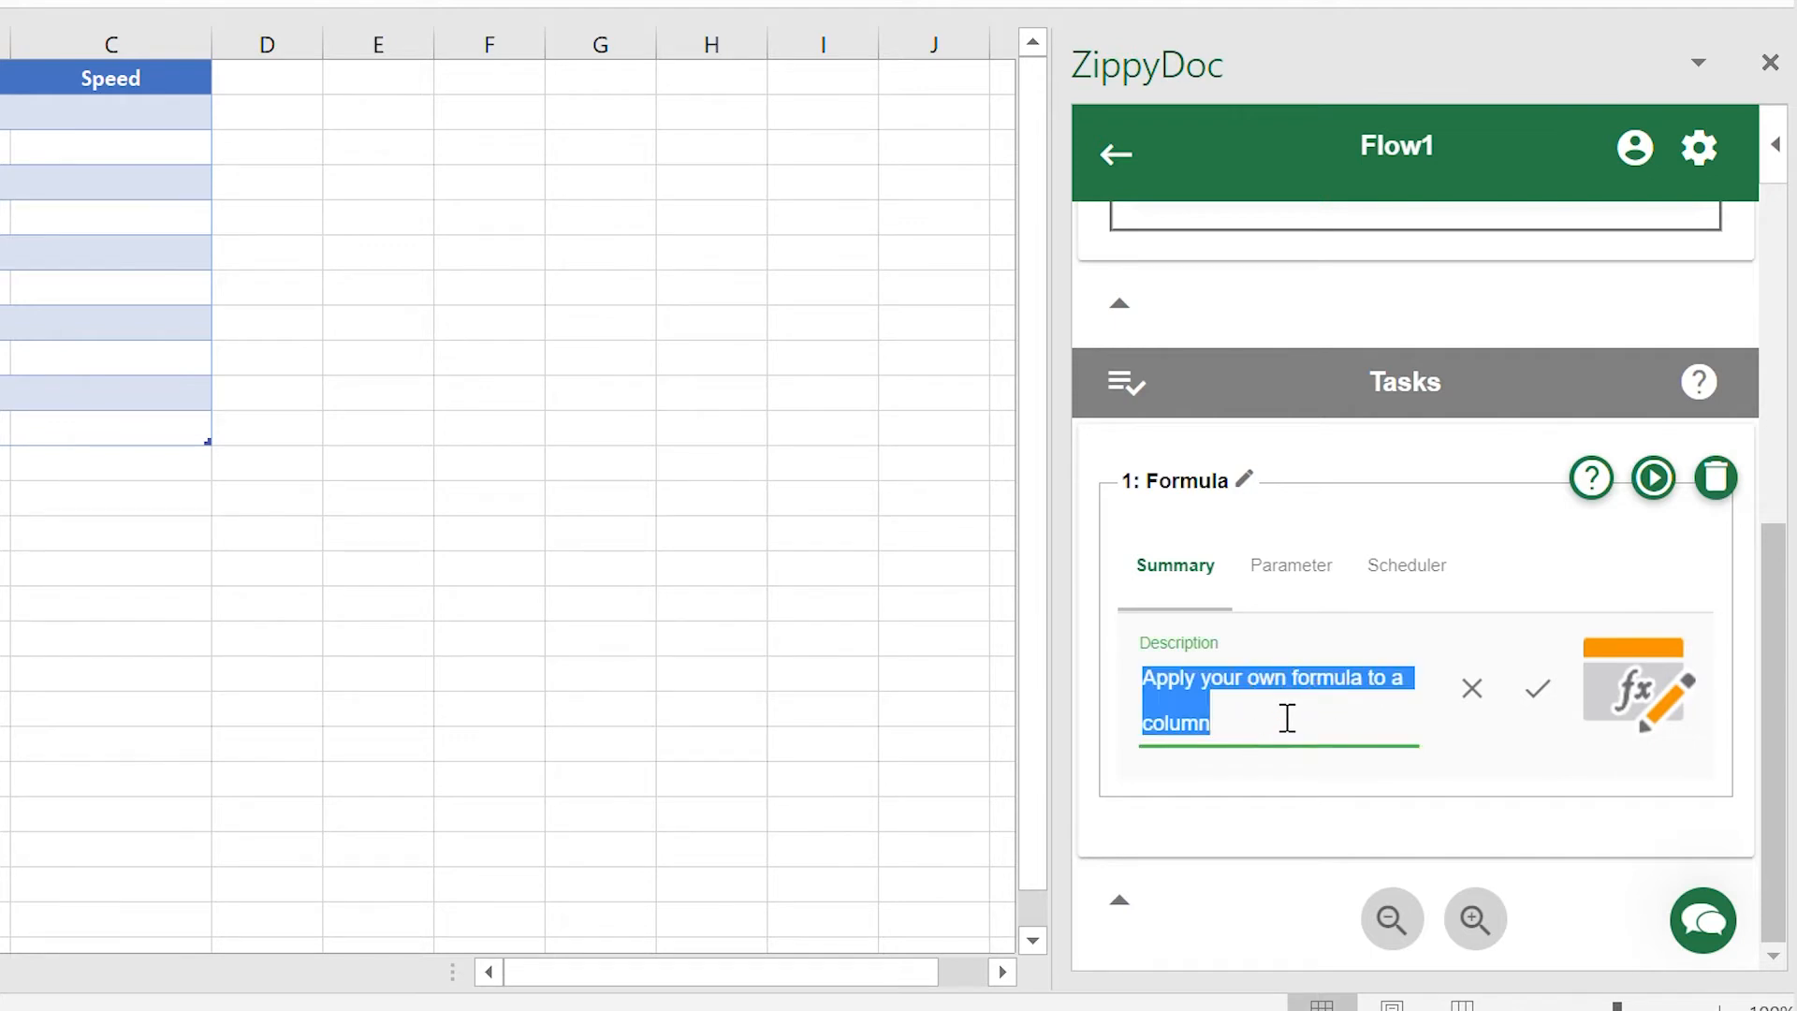
text(Calculates speed)
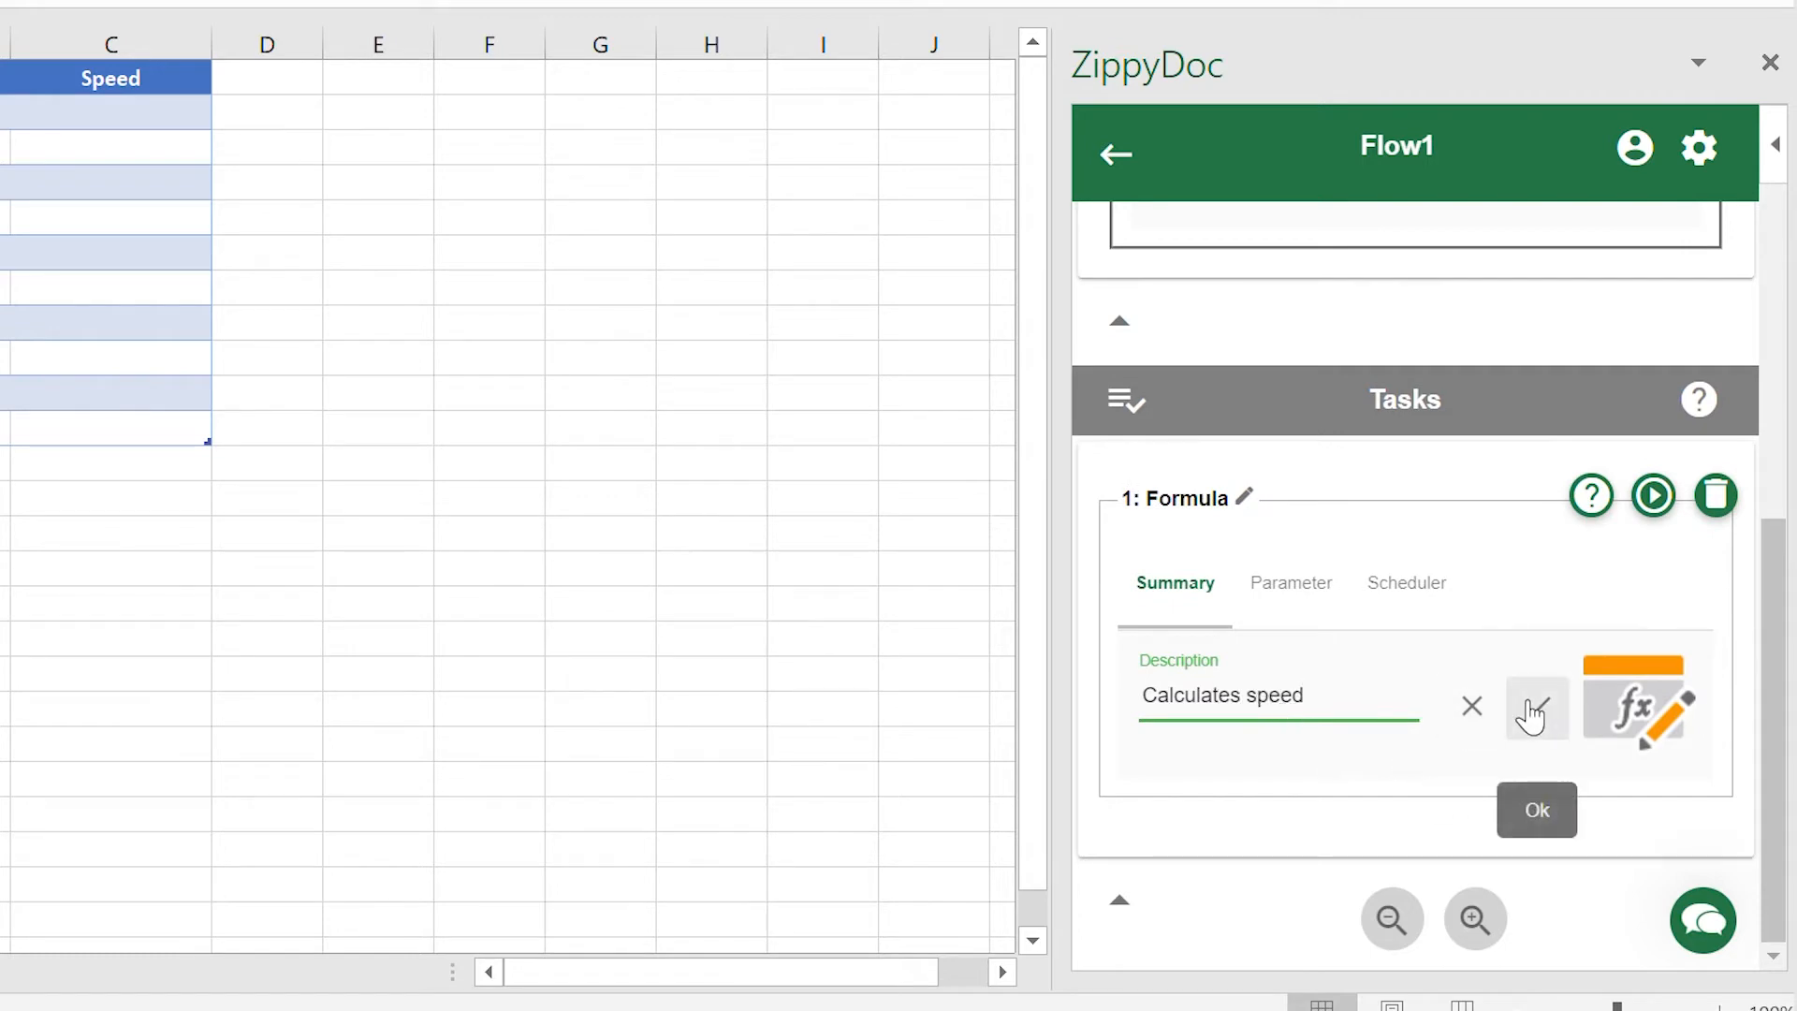
click(1530, 705)
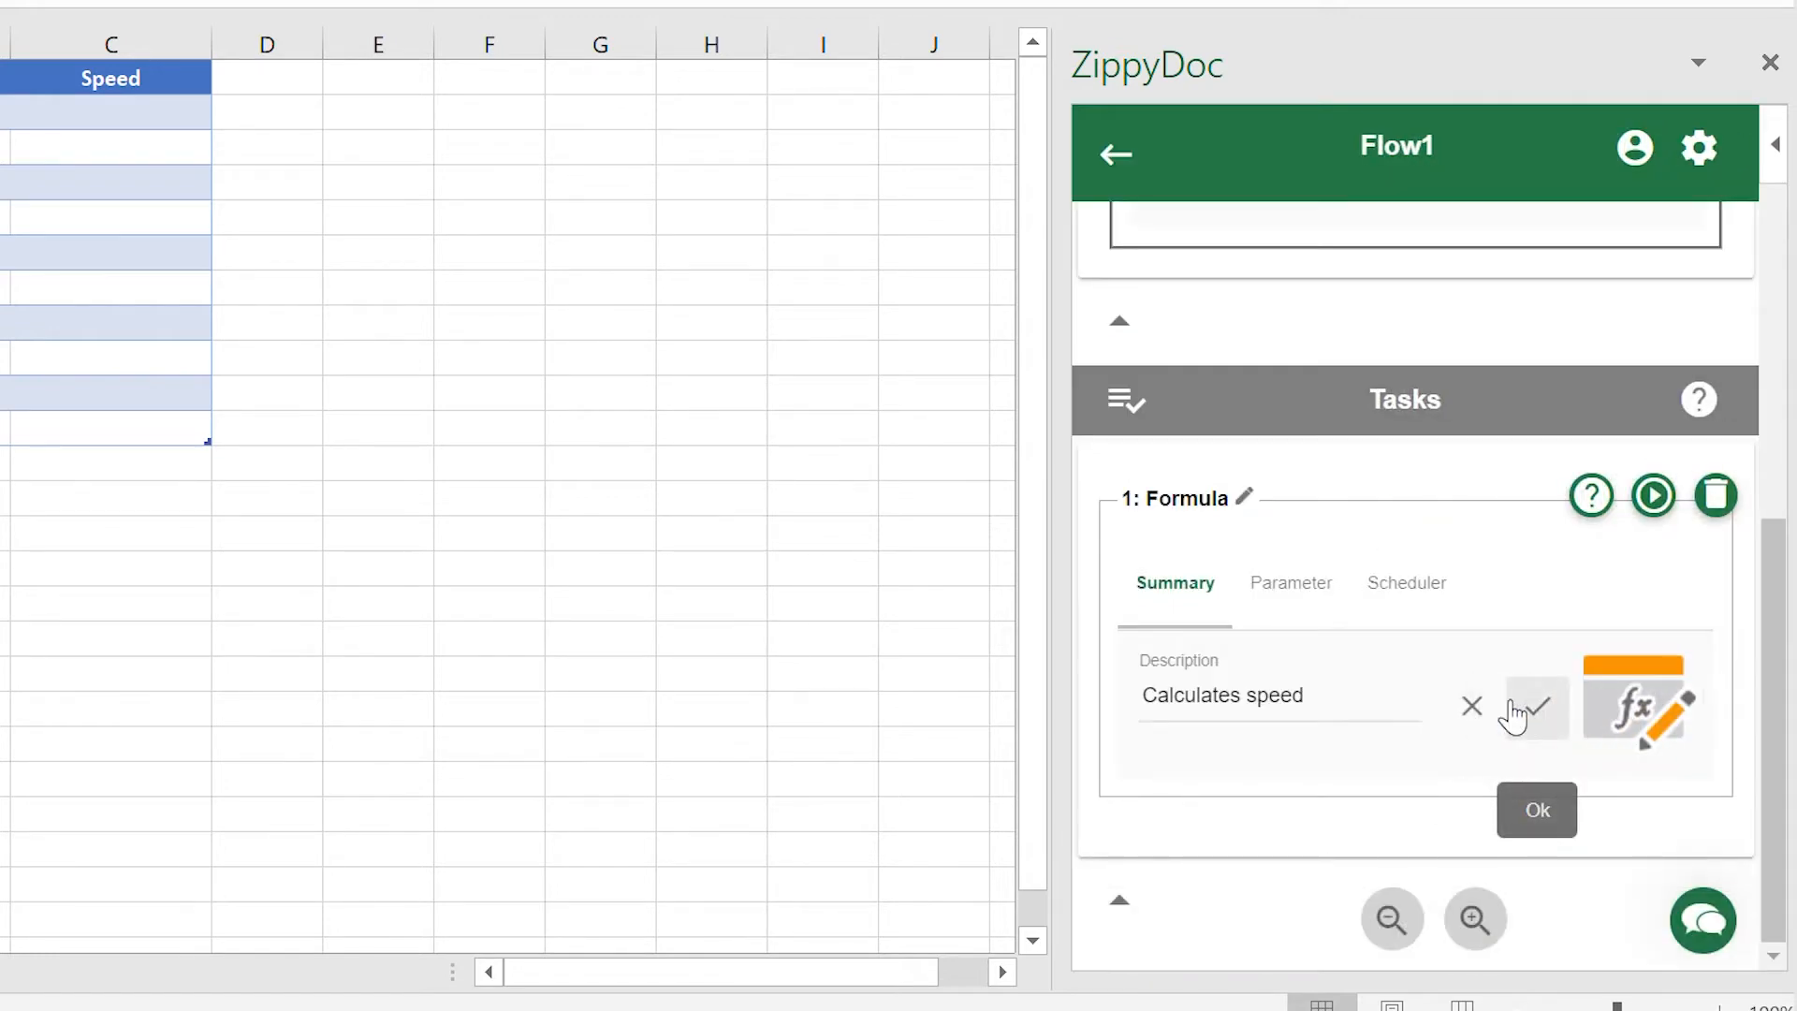
Step: In the Formula task's parameters, choose Numerical as the input table and Speed as the column to apply
click(1301, 599)
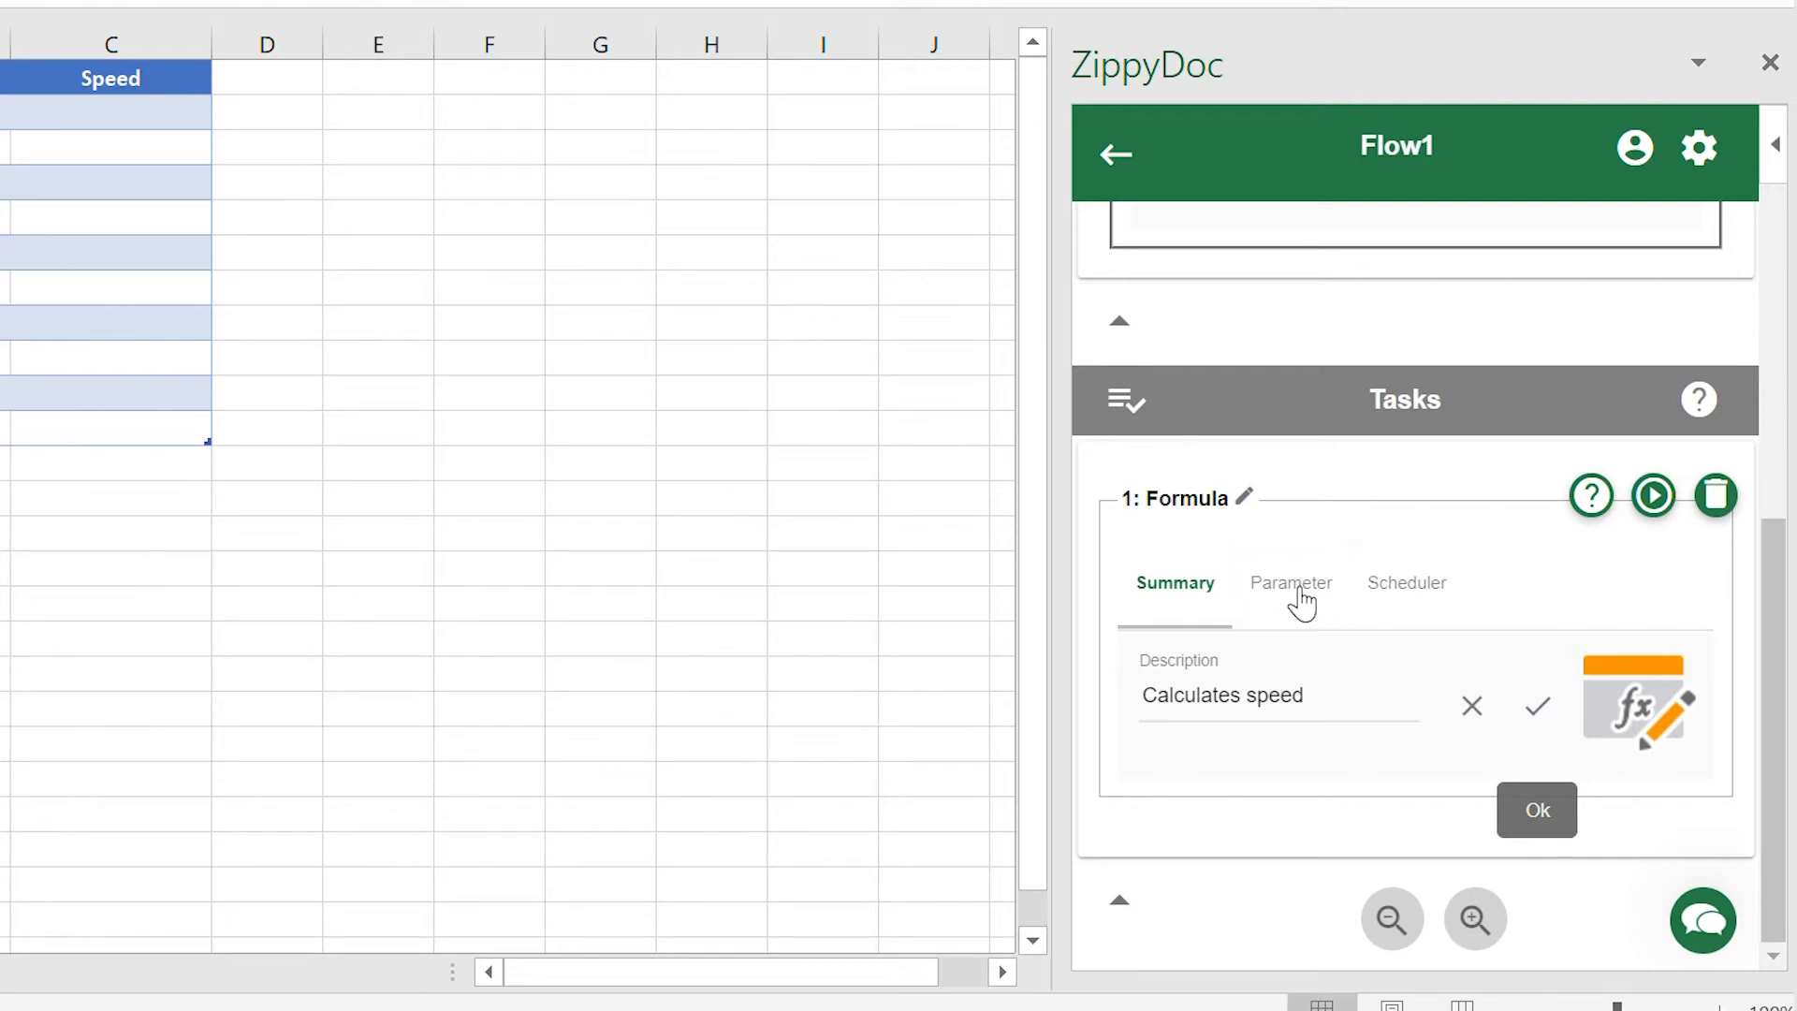
scroll(1681, 630, down, 3)
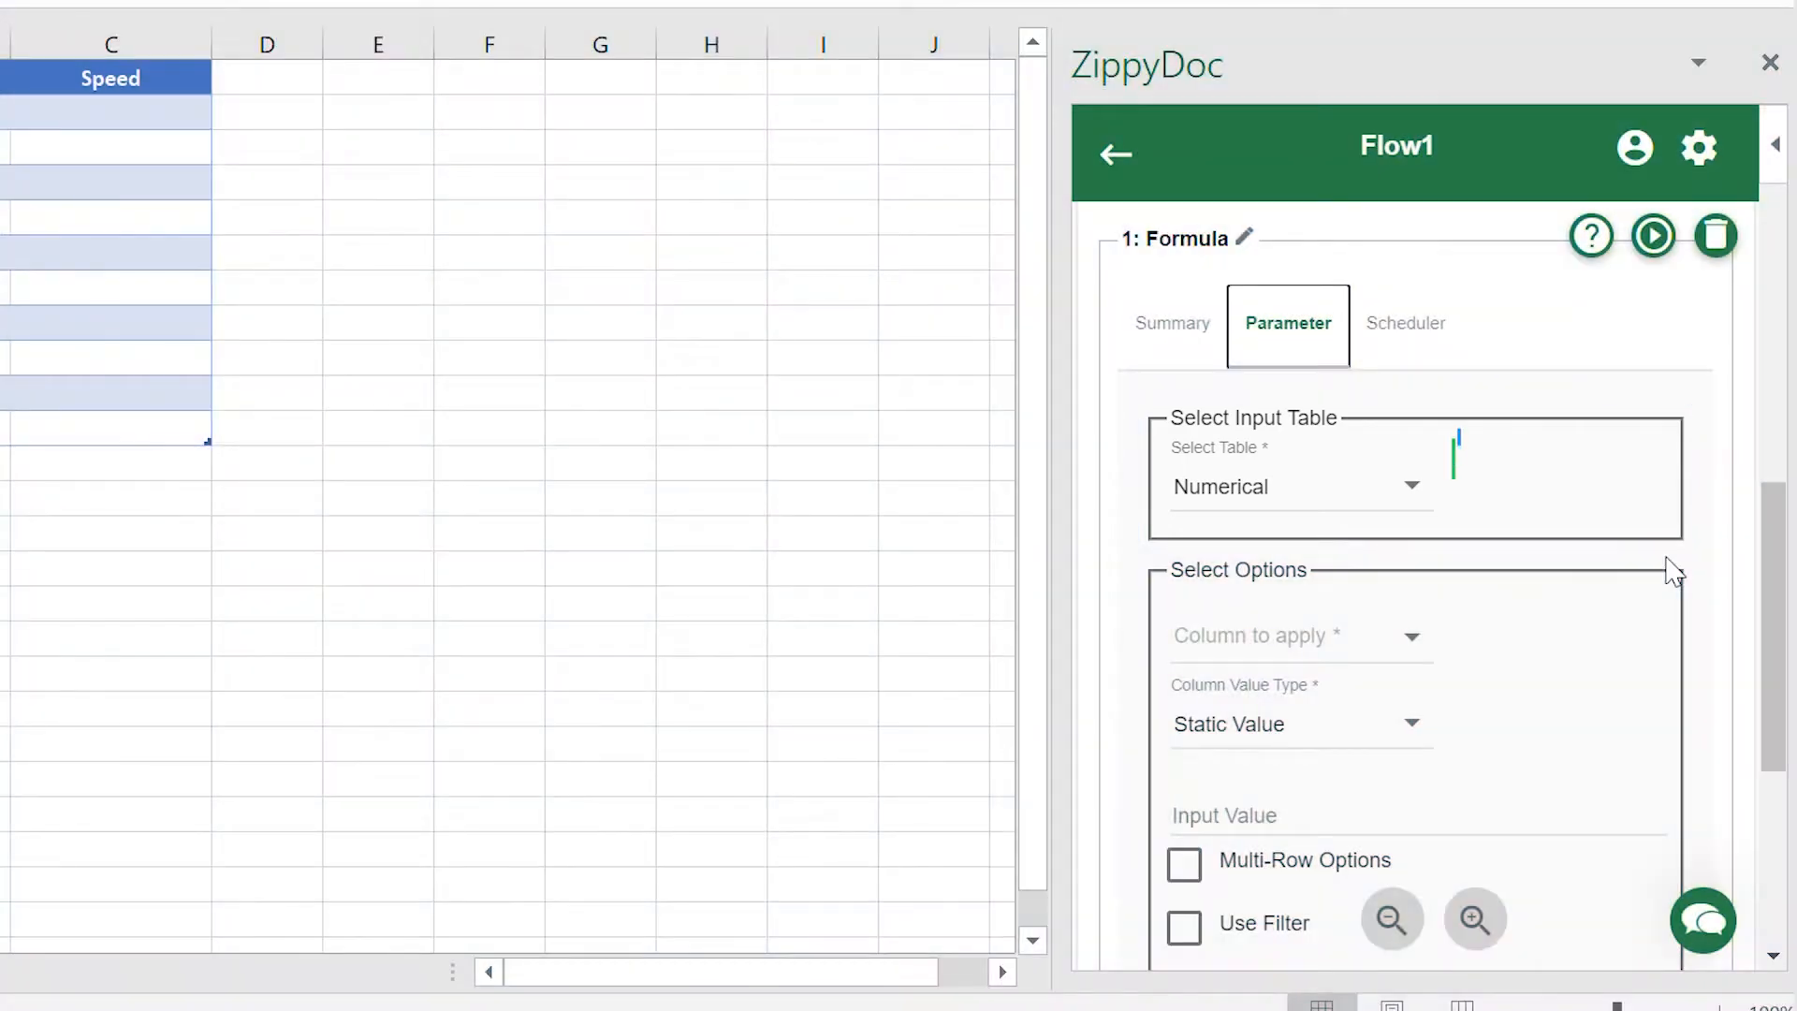
click(1408, 486)
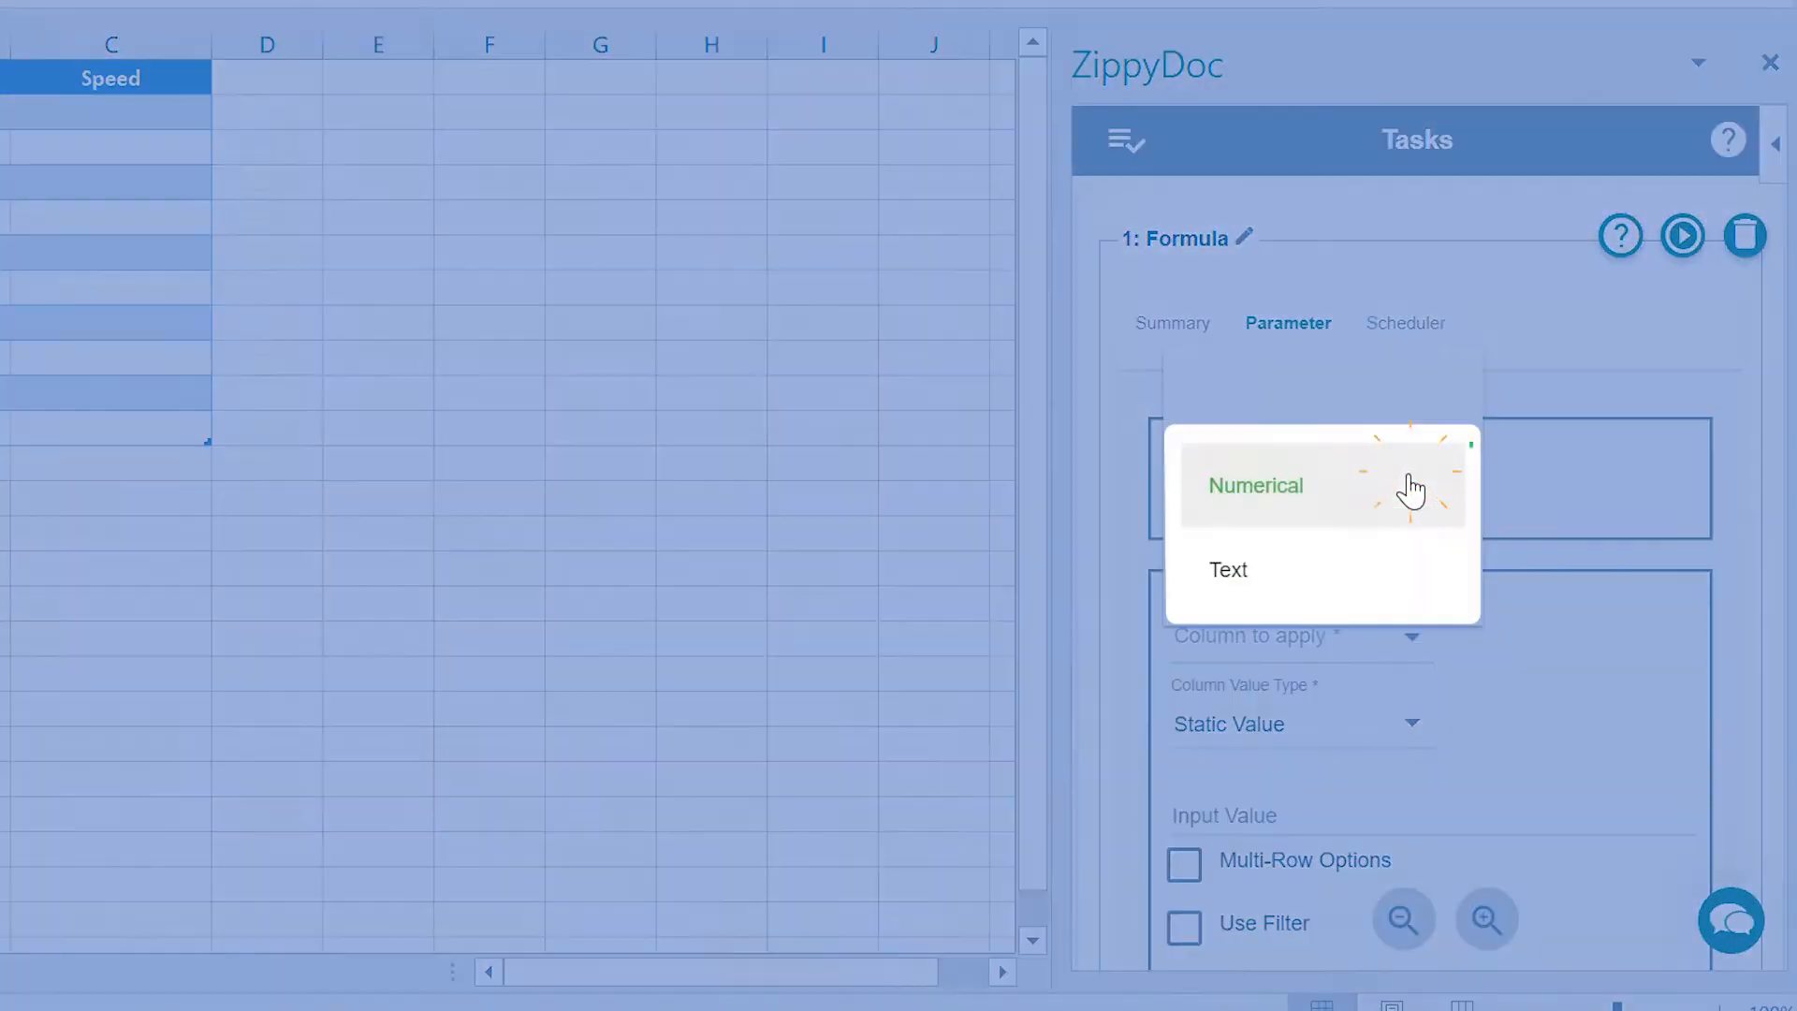
click(1410, 488)
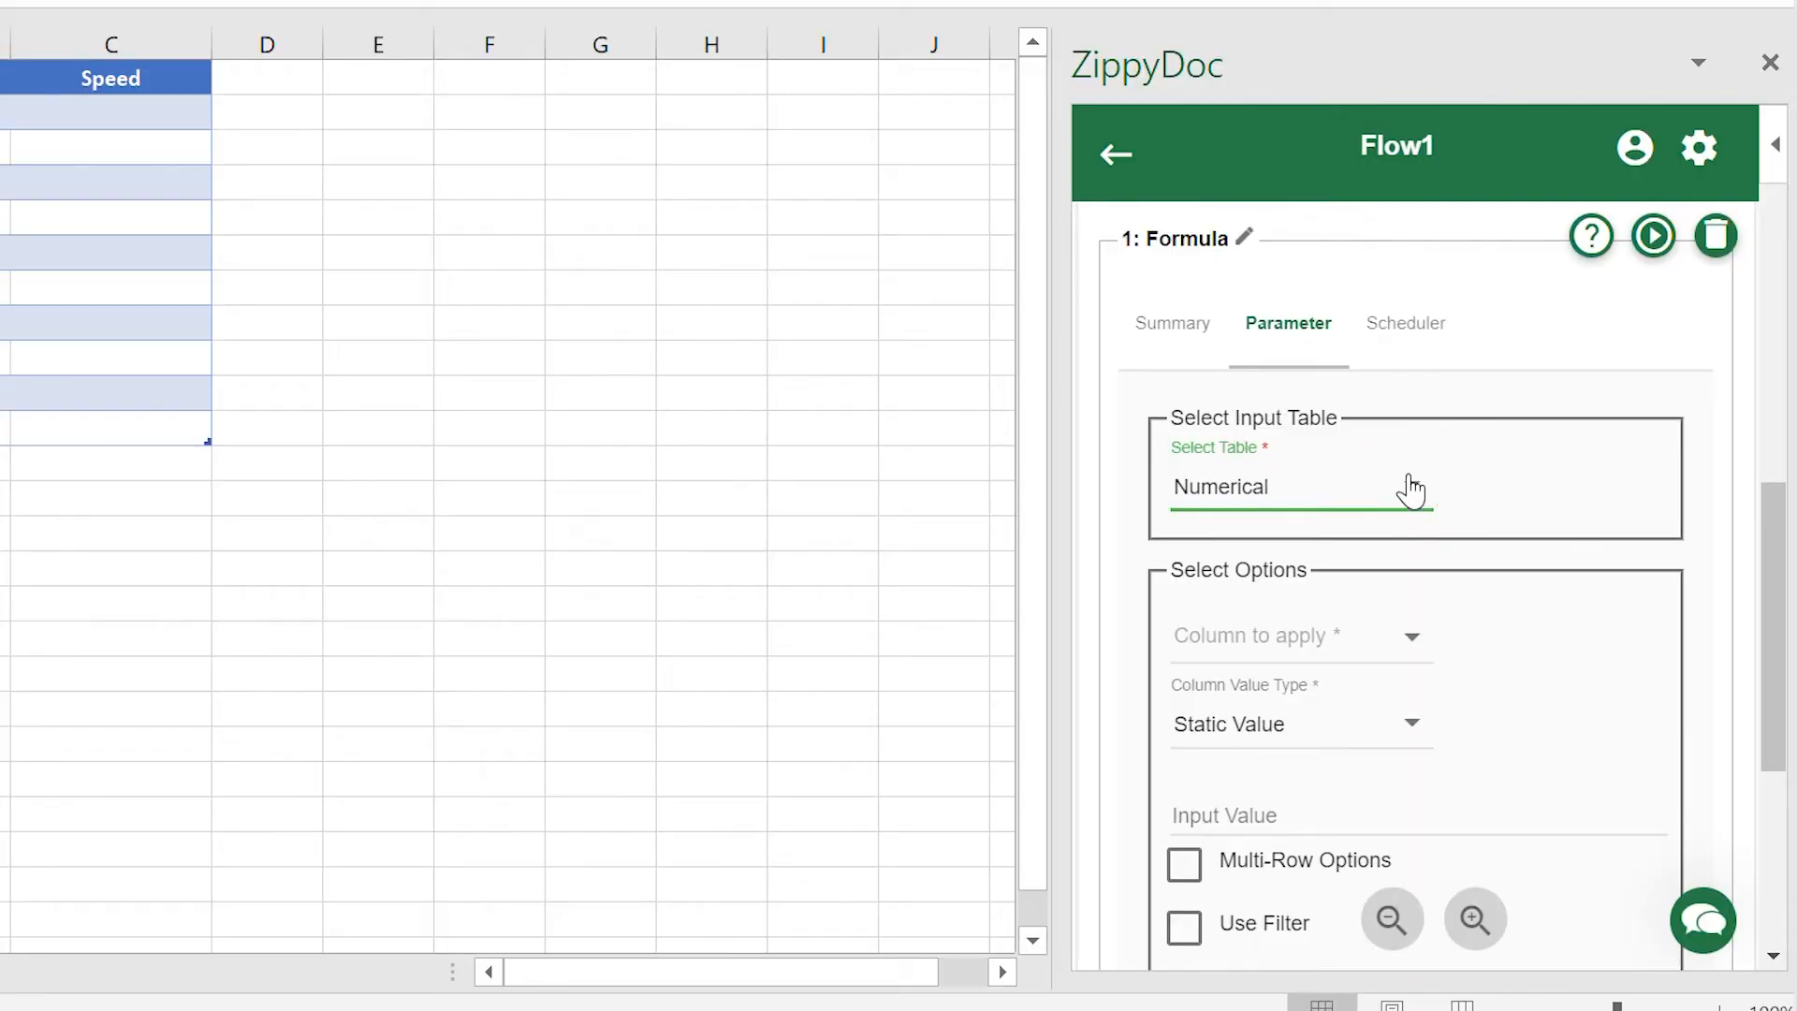
drag(1765, 545, 1766, 655)
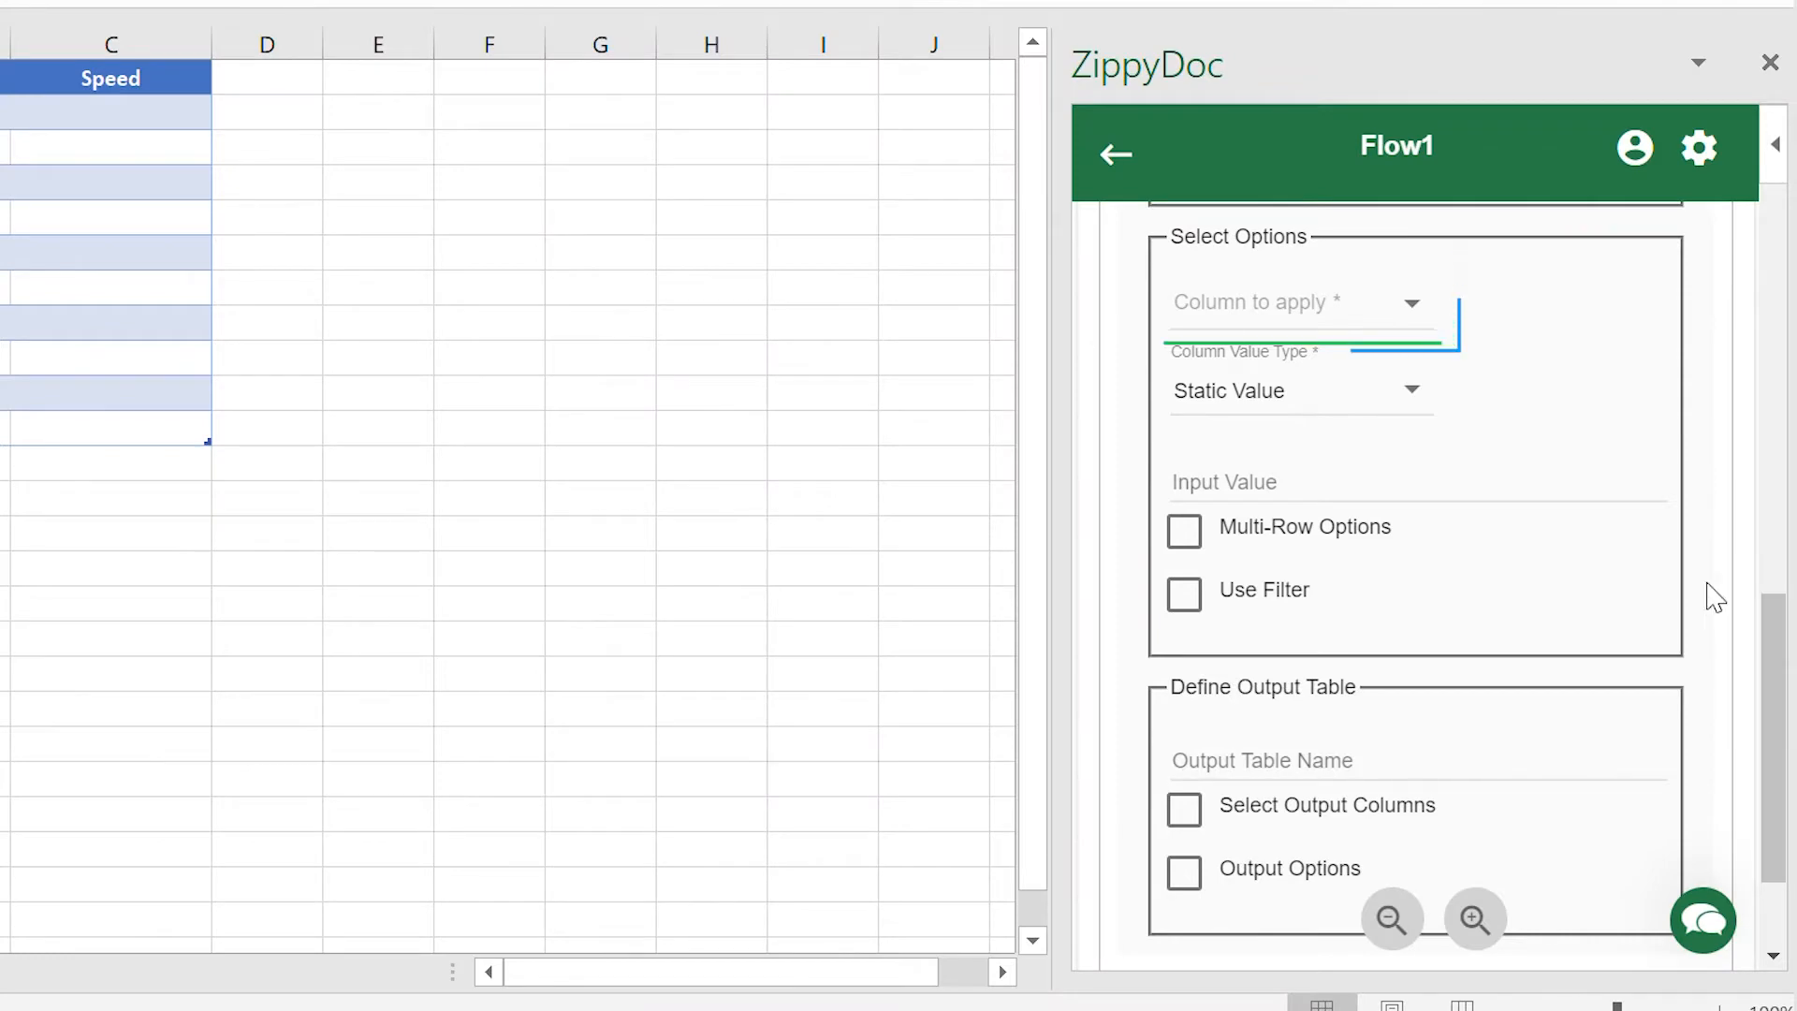
click(1416, 305)
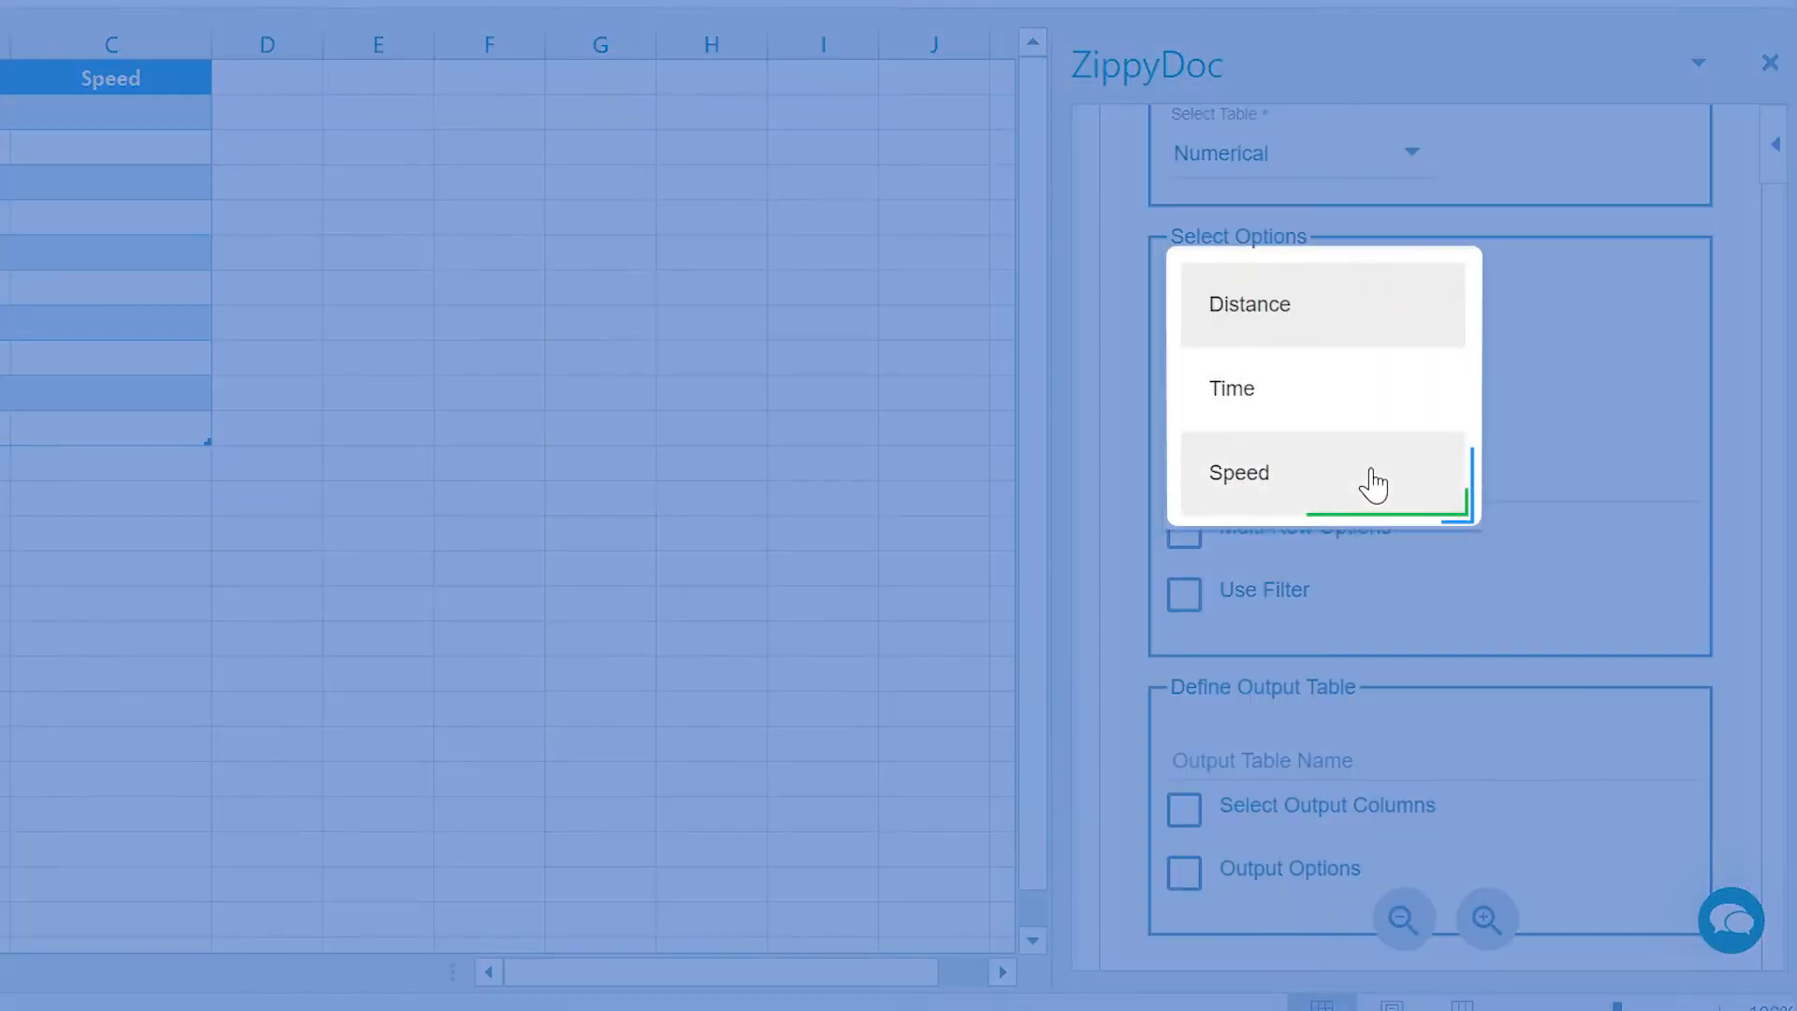
click(1373, 482)
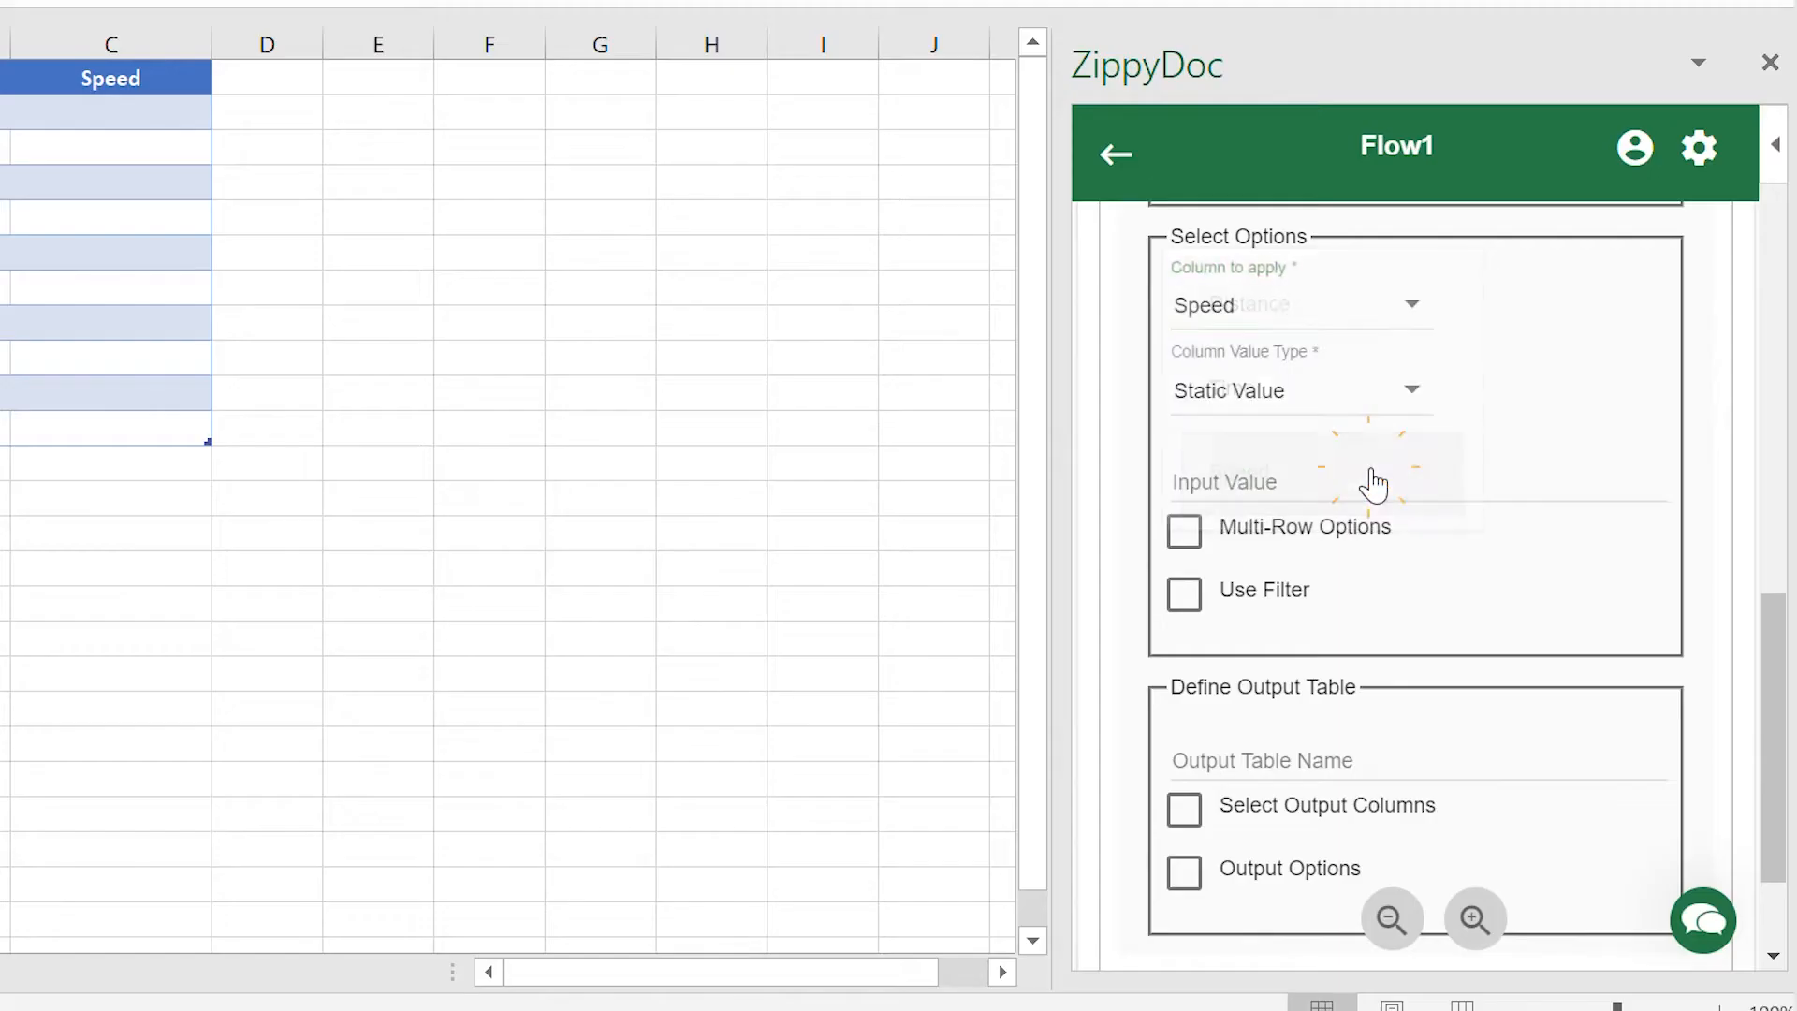
Step: Set the column value type to Numeric Formula and enter the formula [Distance]/[Time]
click(1395, 404)
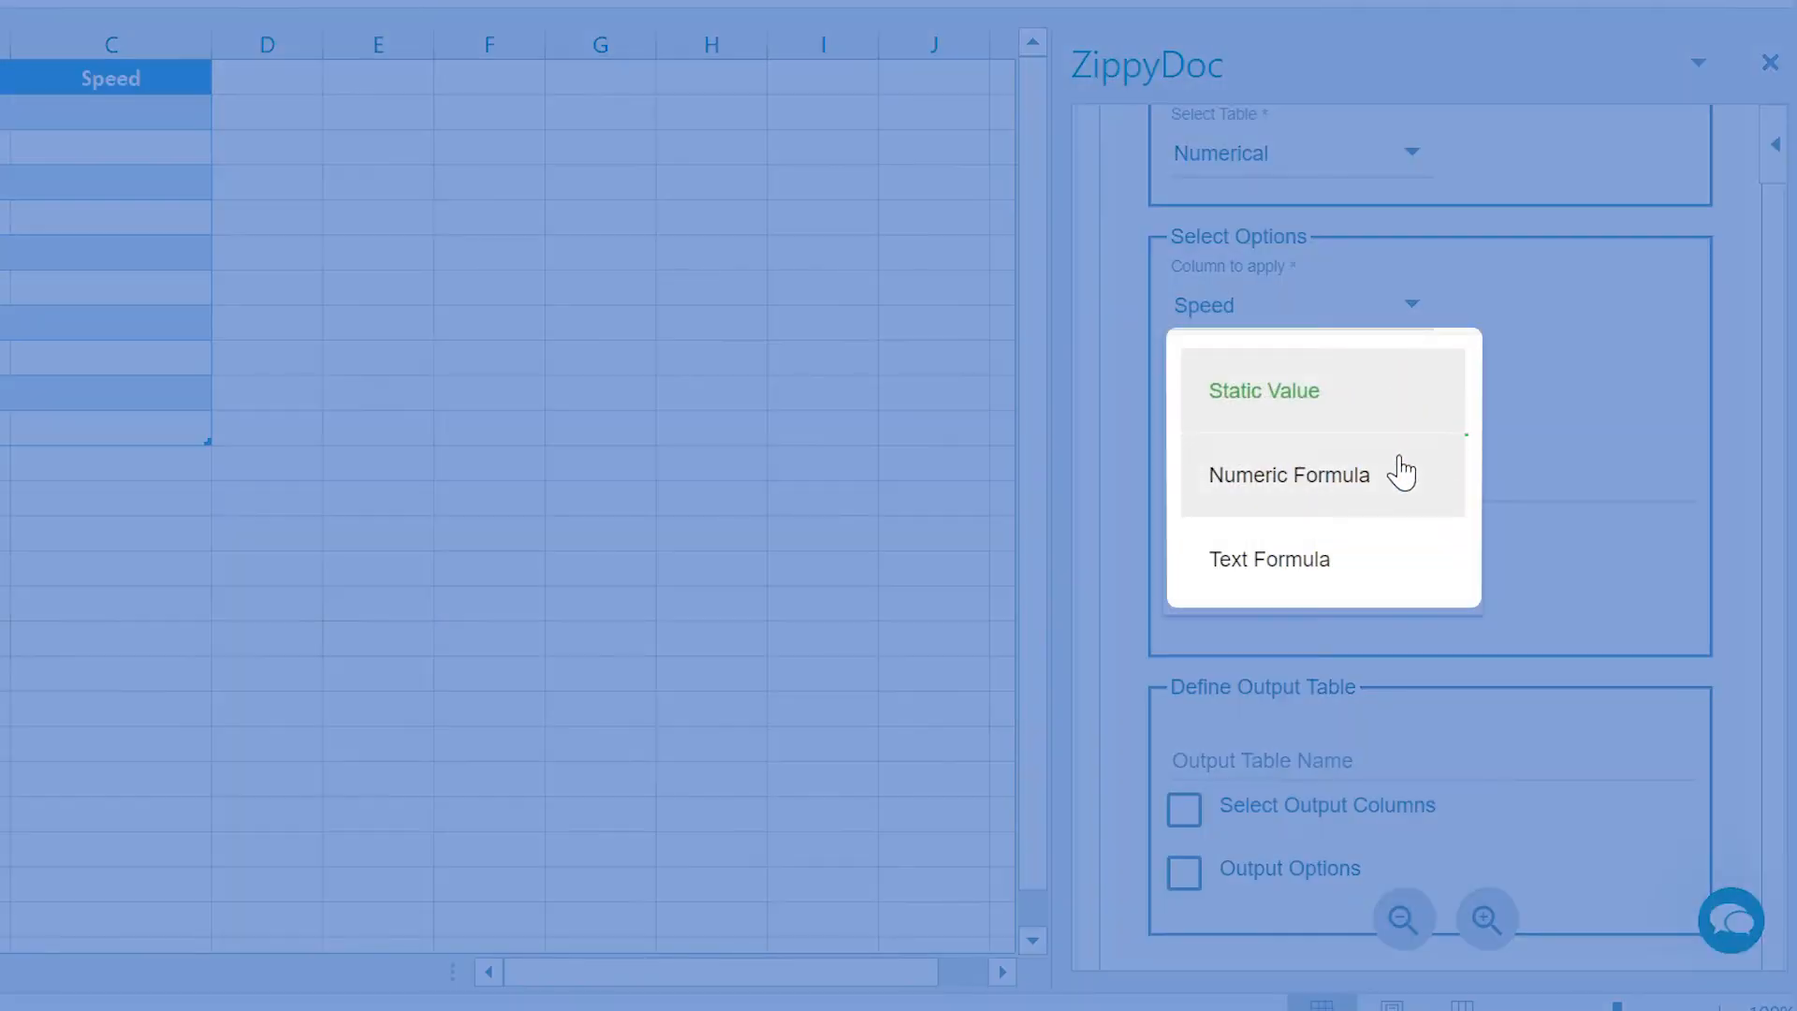
click(1401, 472)
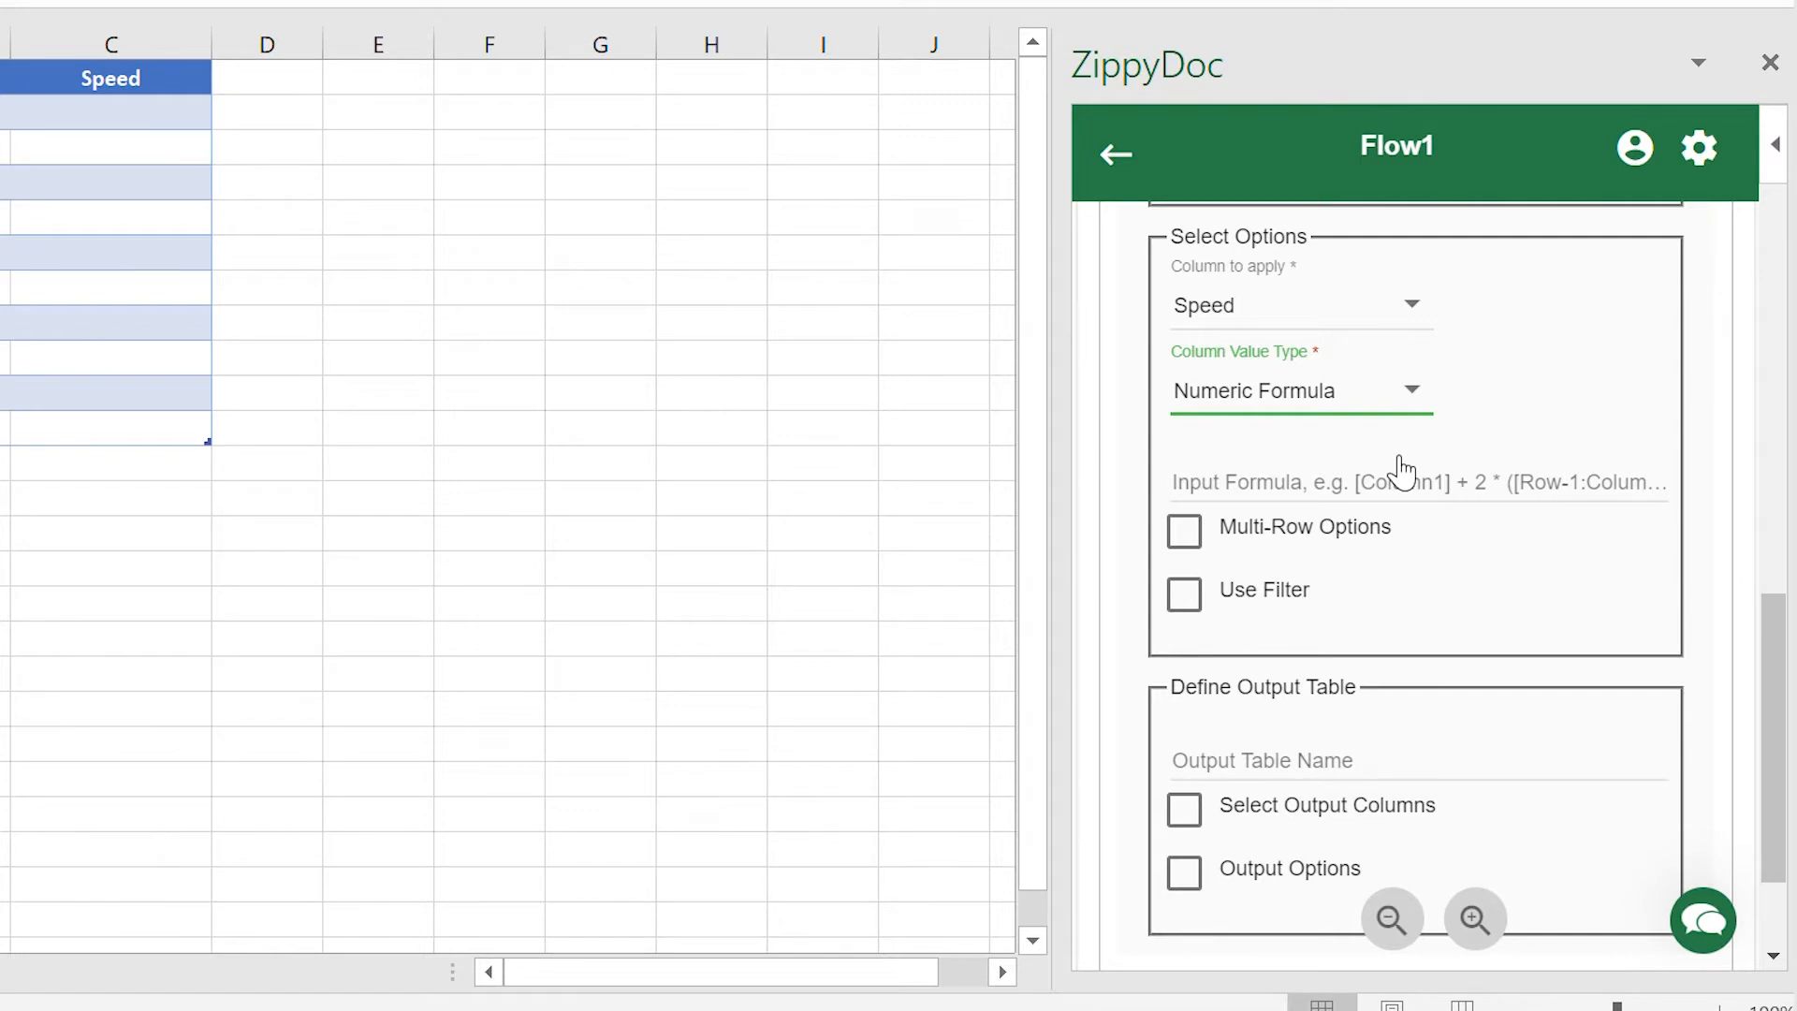
click(1402, 475)
text([Distance]/)
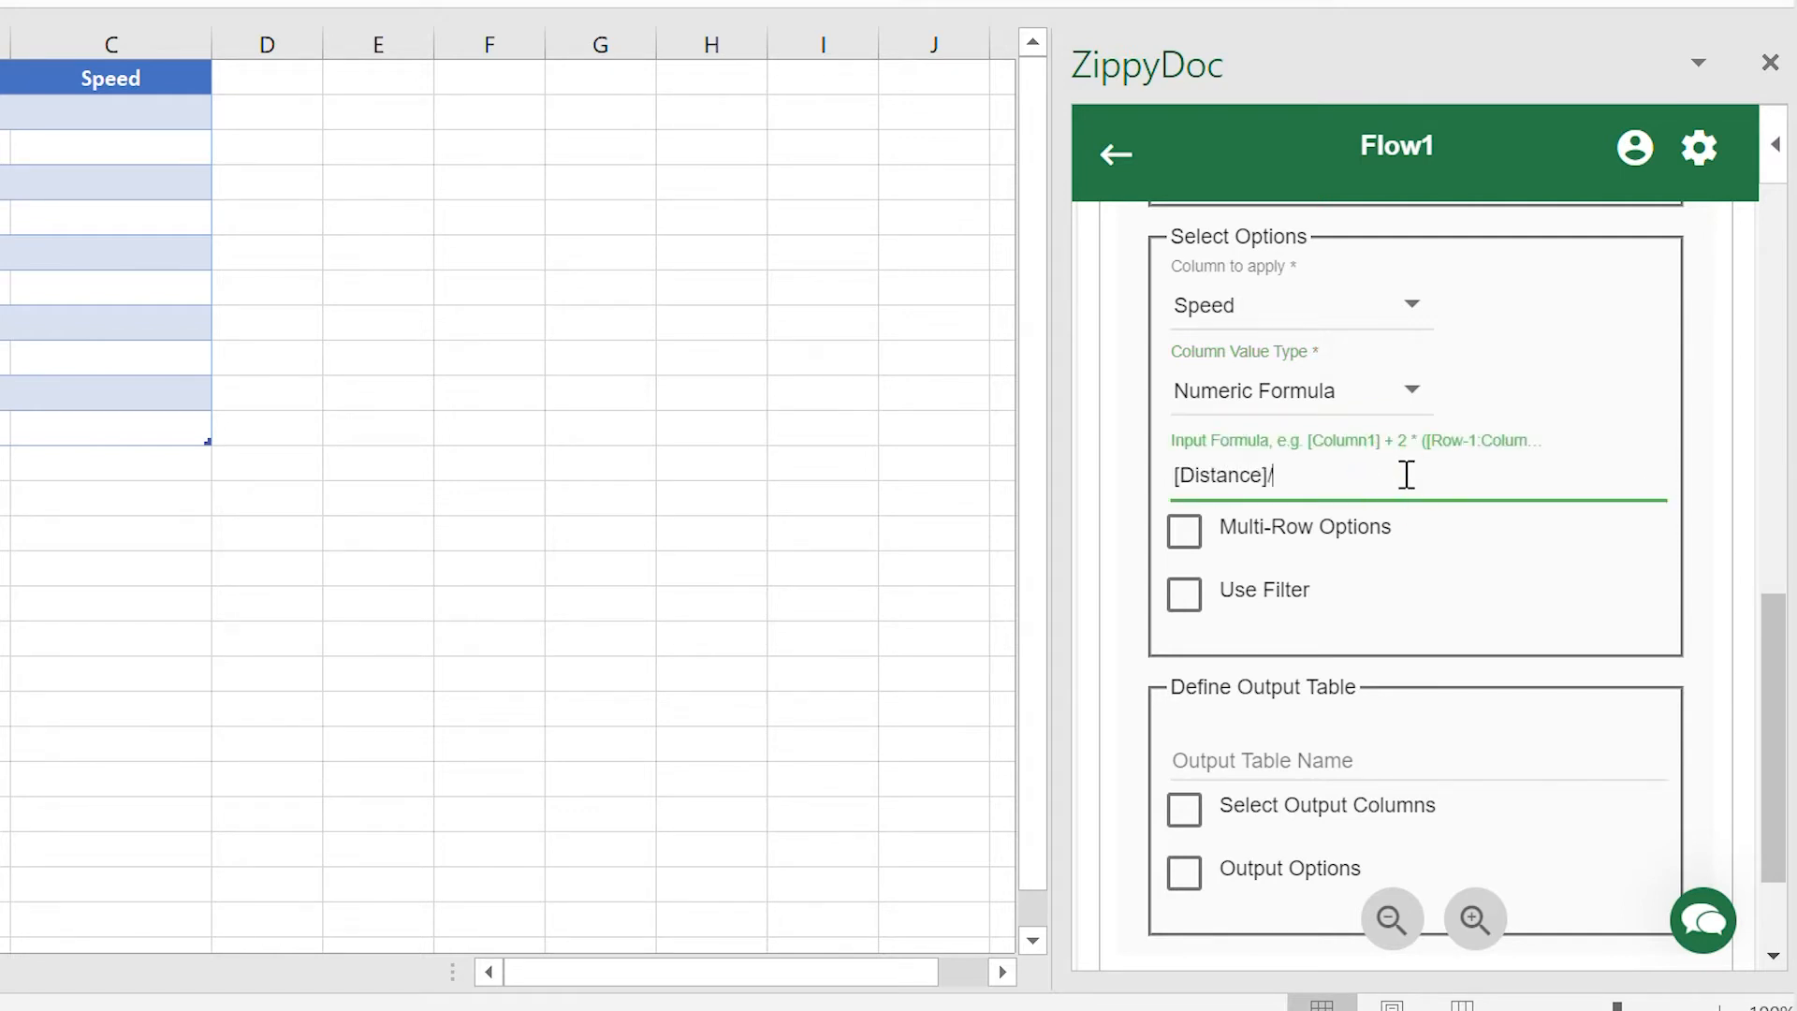
text([Time])
Step: Name the output table "Numeric Output" and run the first Formula task
scroll(1406, 475, down, 2)
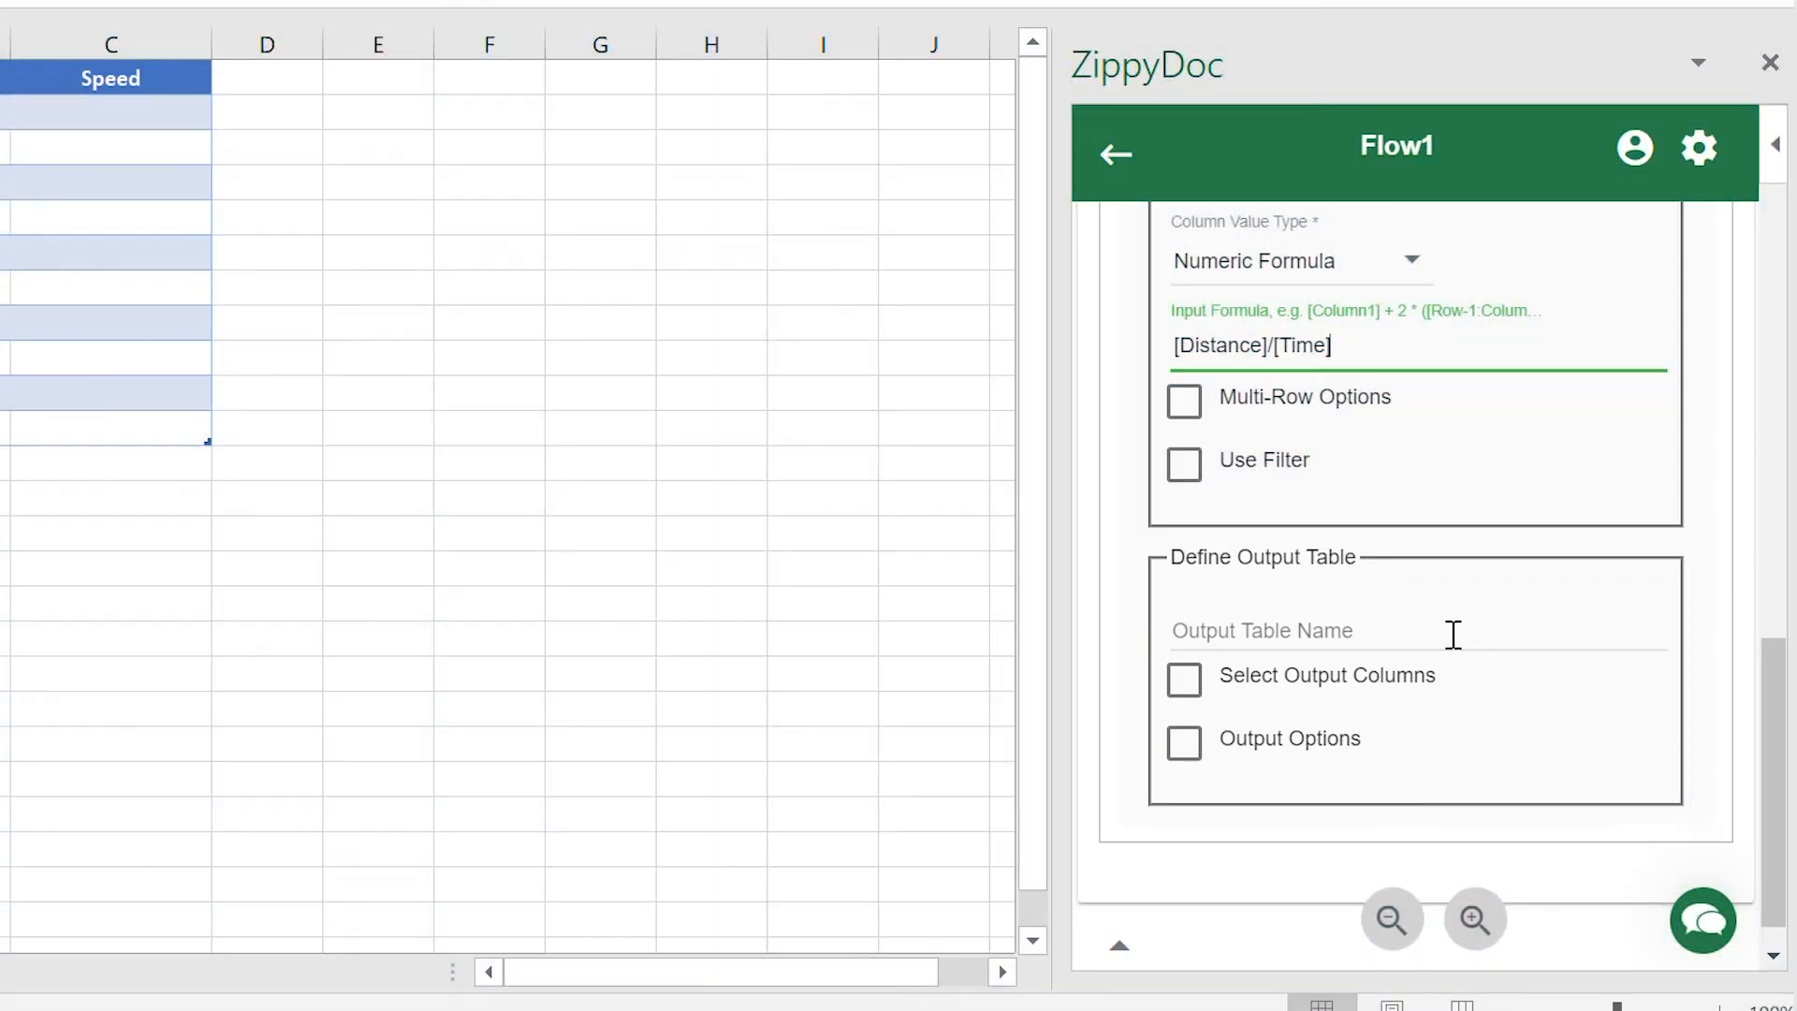
click(1454, 635)
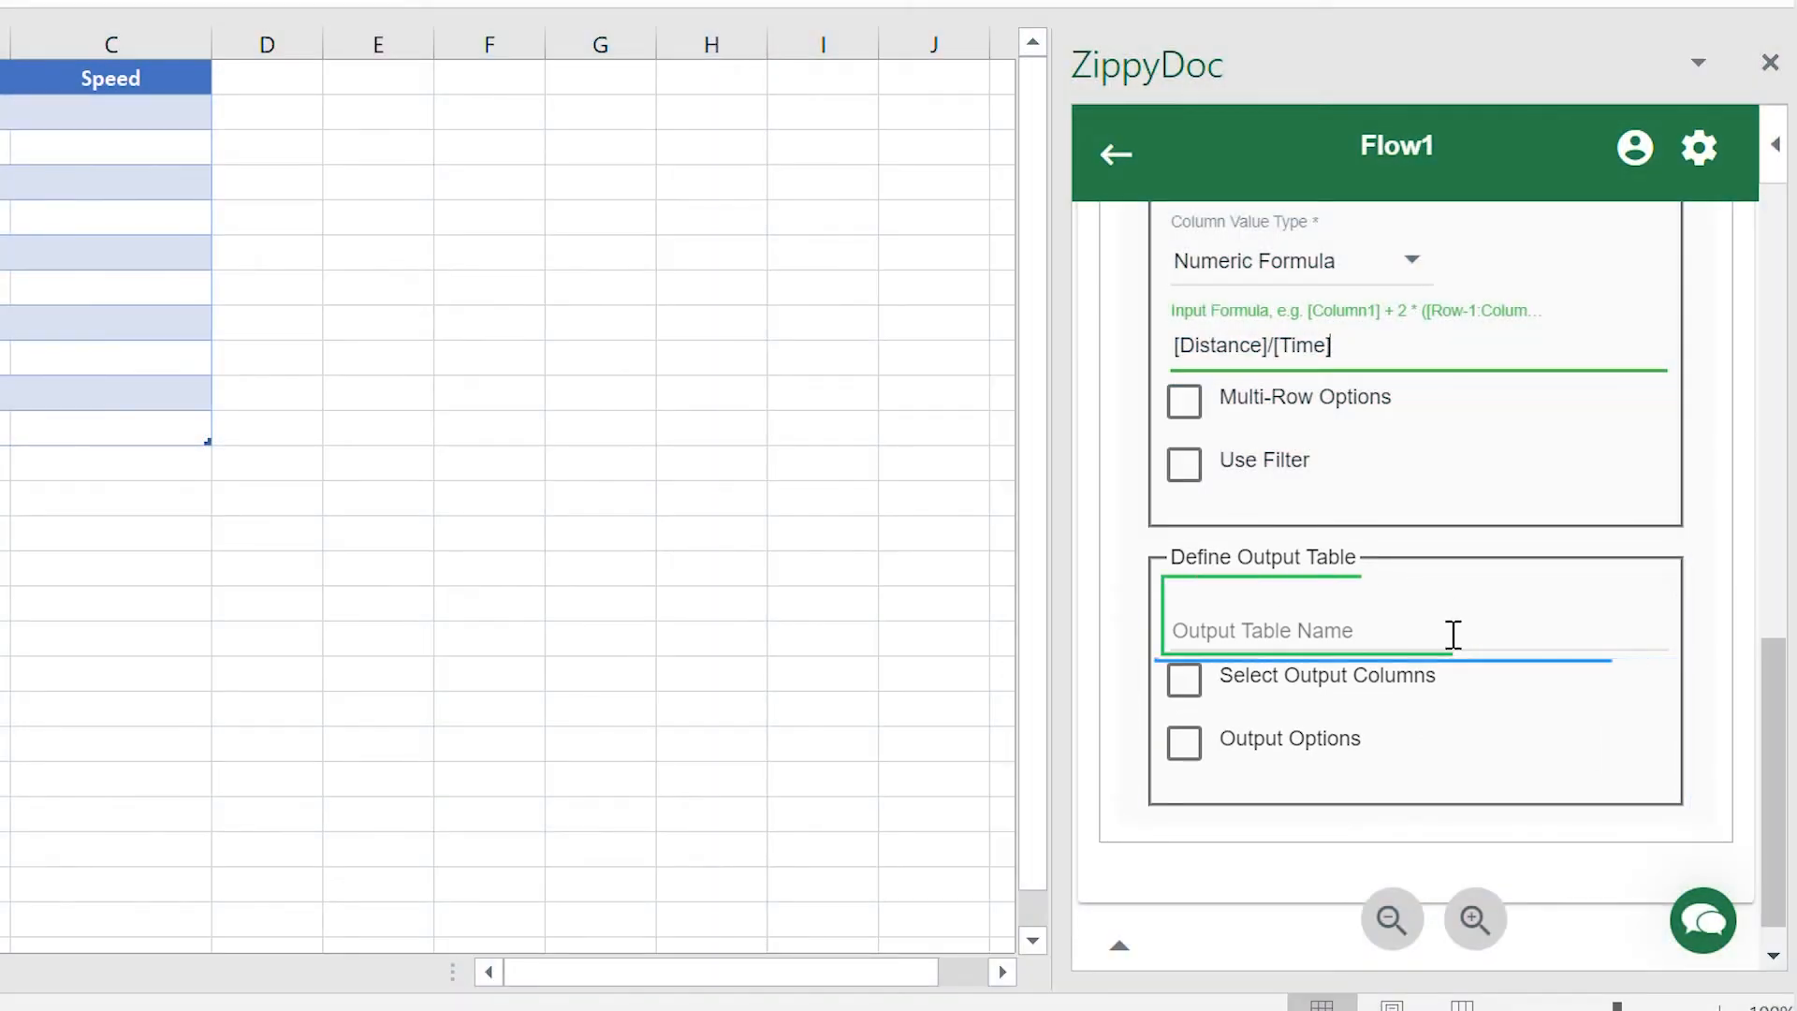
text(Numeric Output)
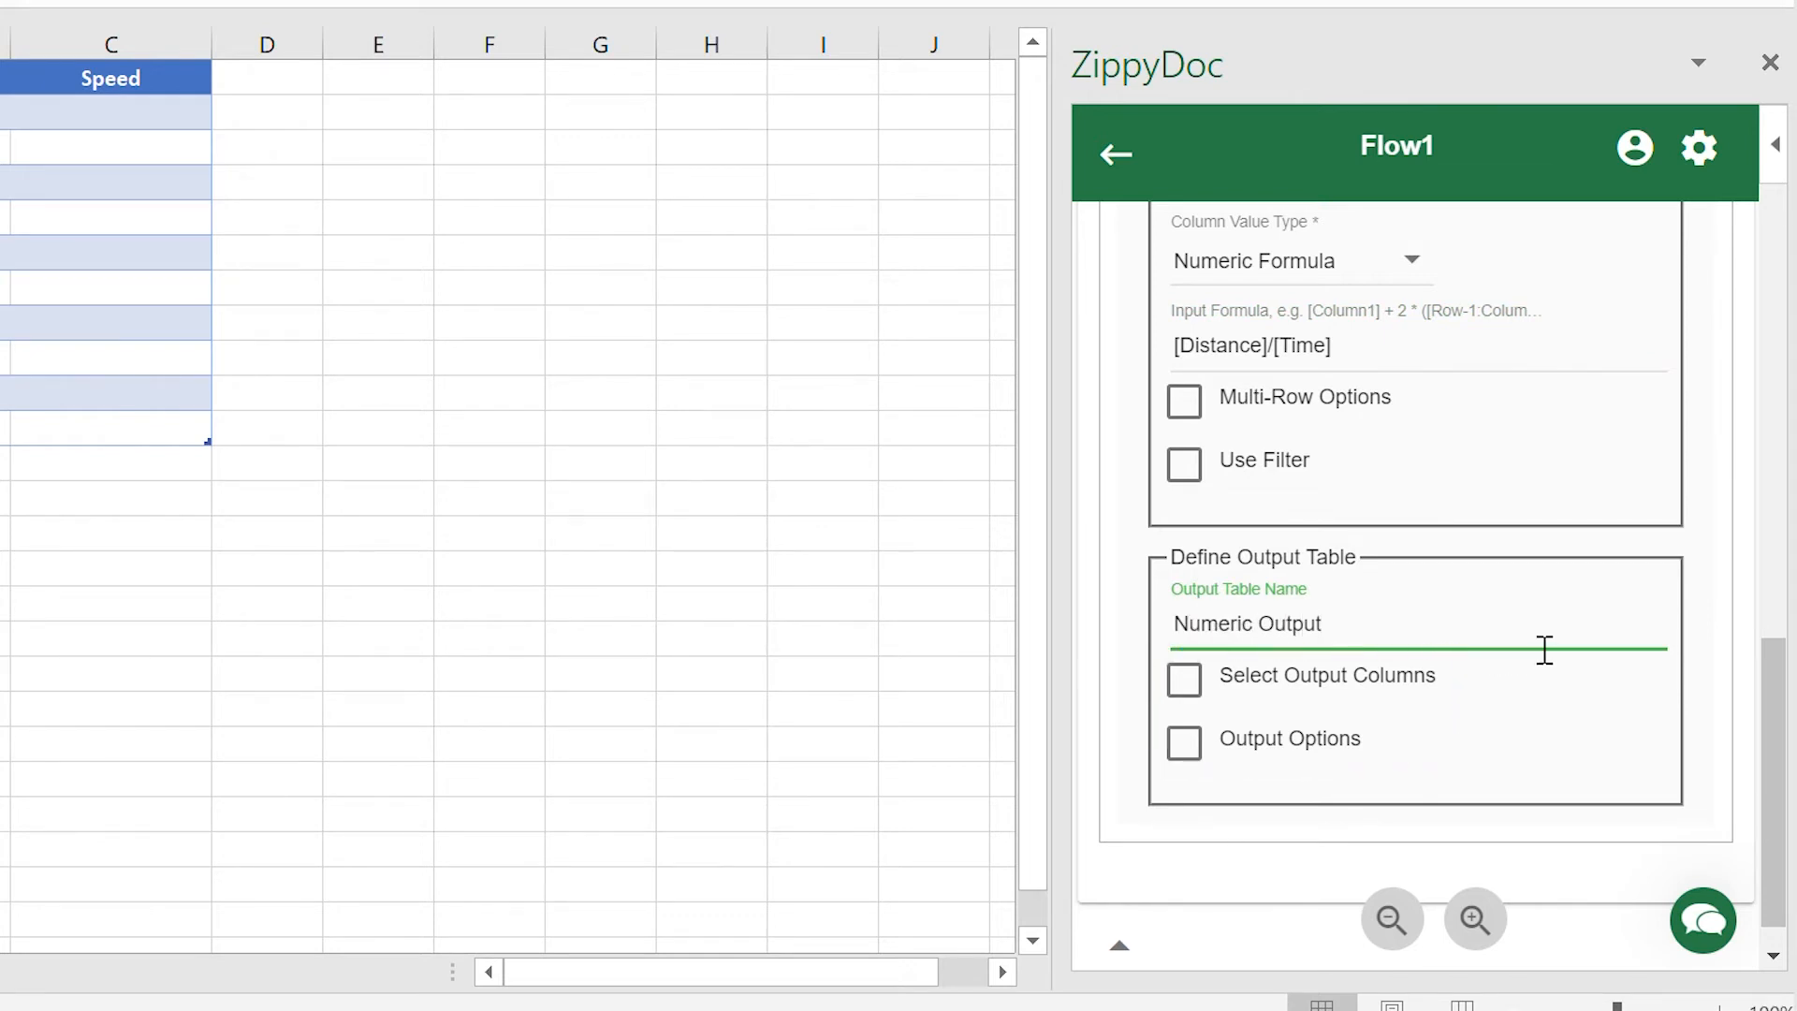
scroll(1545, 649, up, 7)
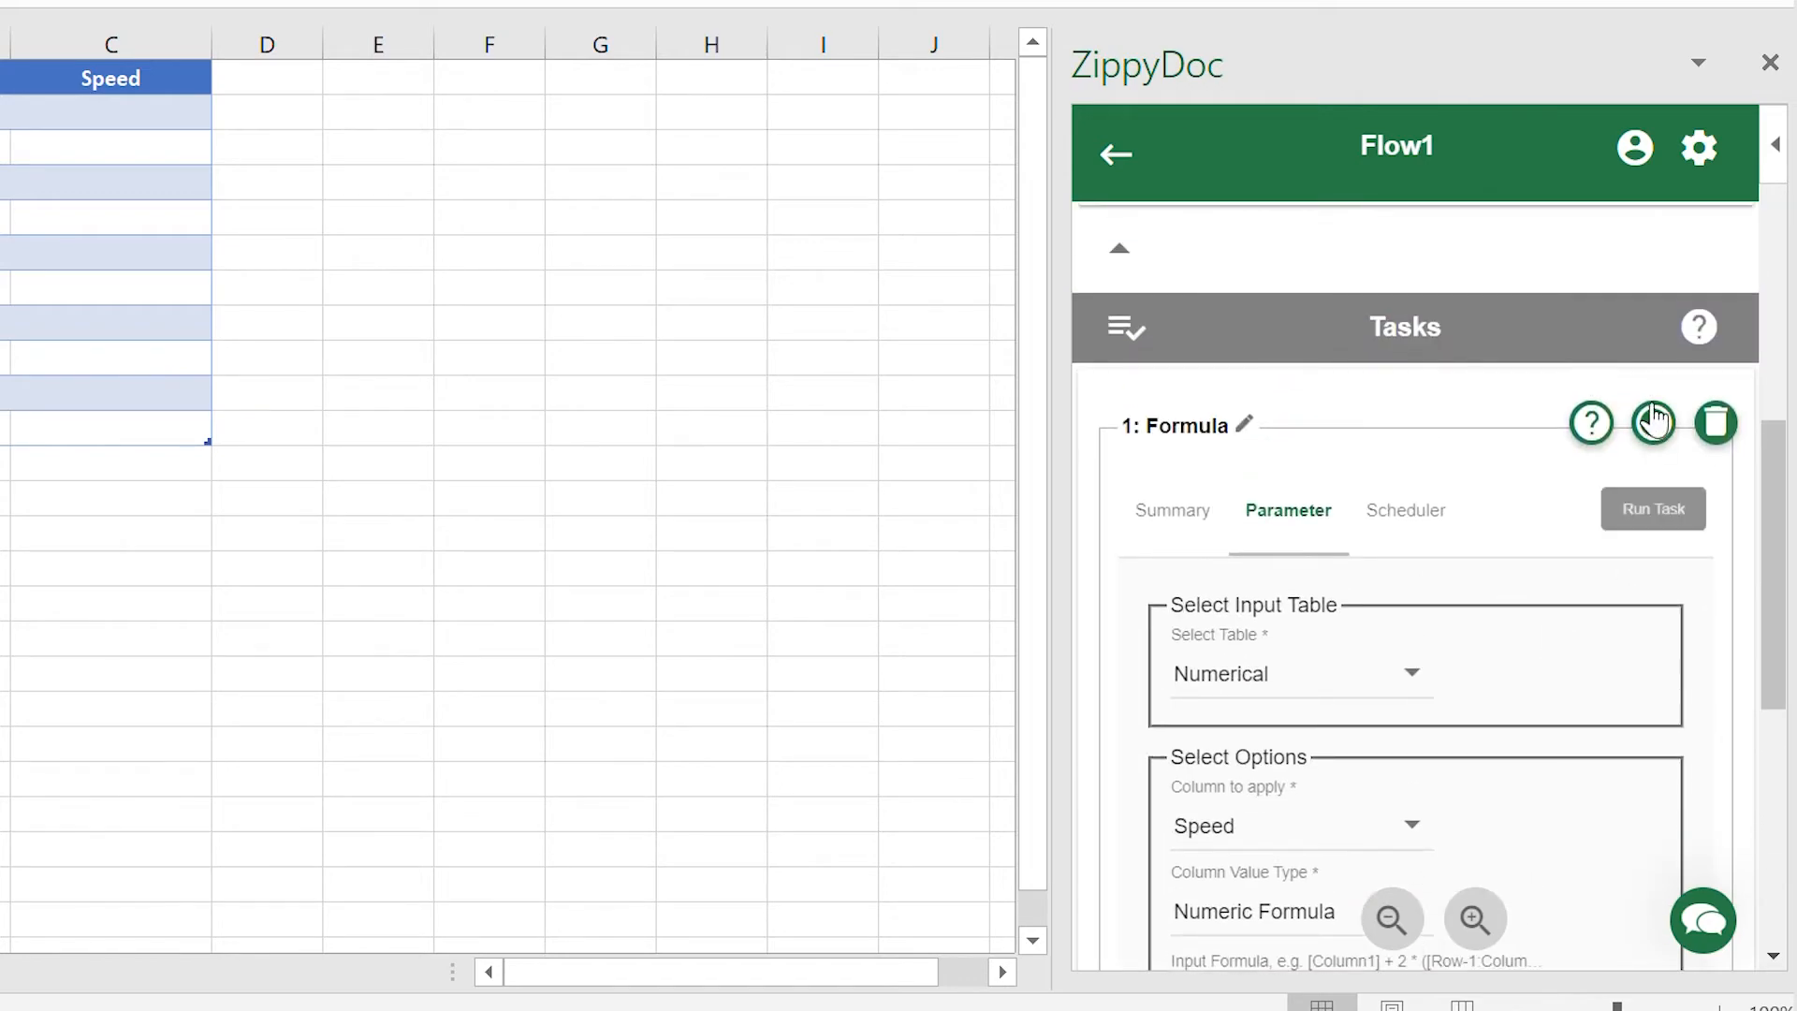
click(1652, 419)
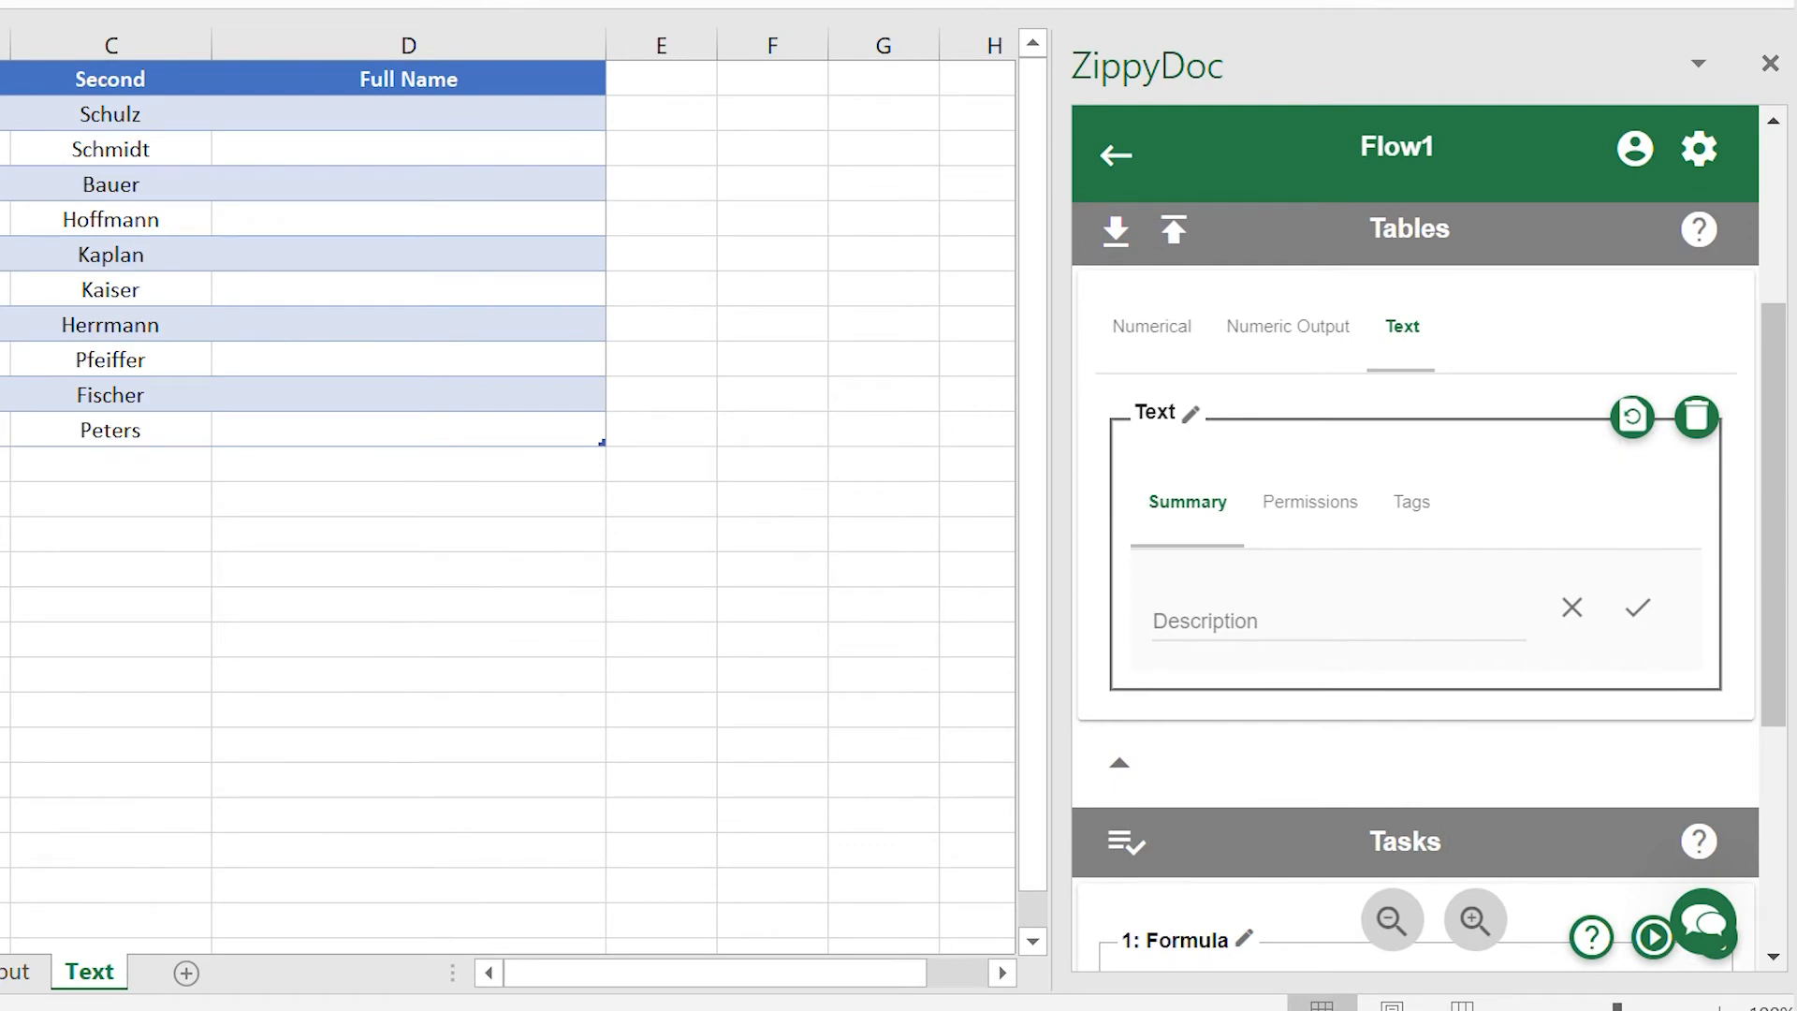
Step: Add a second Formula task to the flow for the Text table
scroll(1550, 342, down, 5)
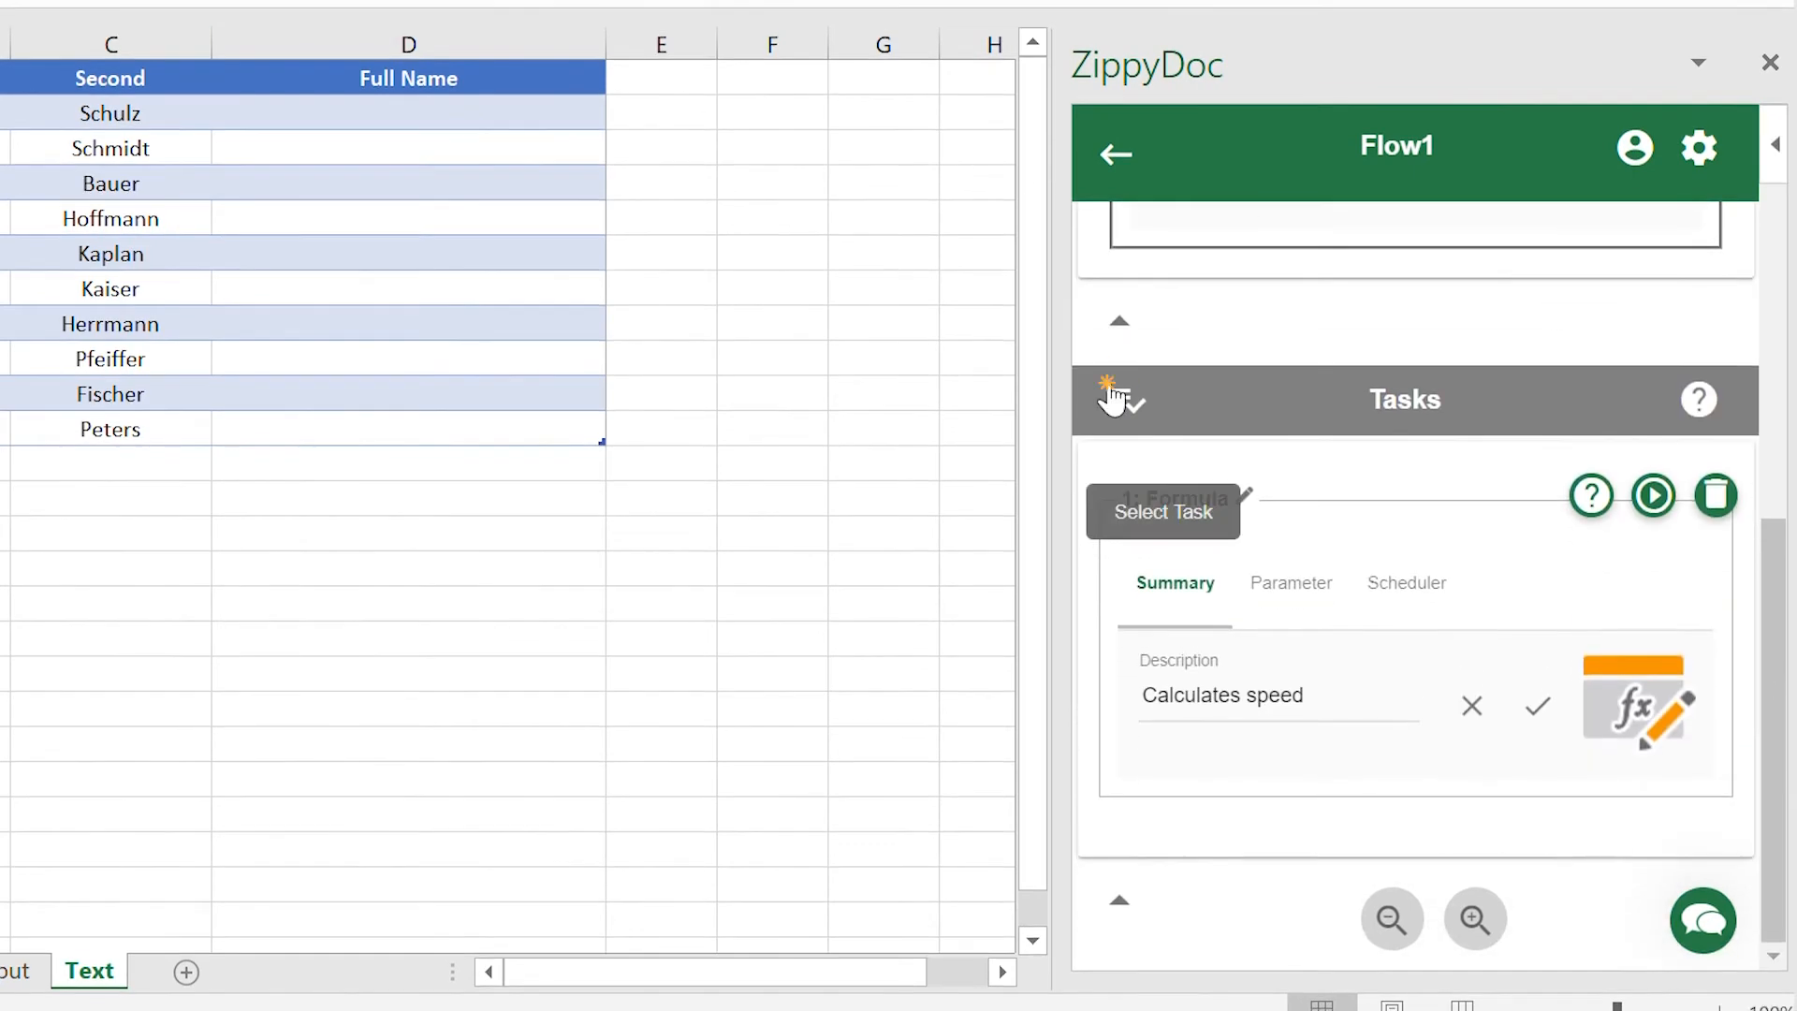
click(1112, 398)
scroll(1348, 534, down, 5)
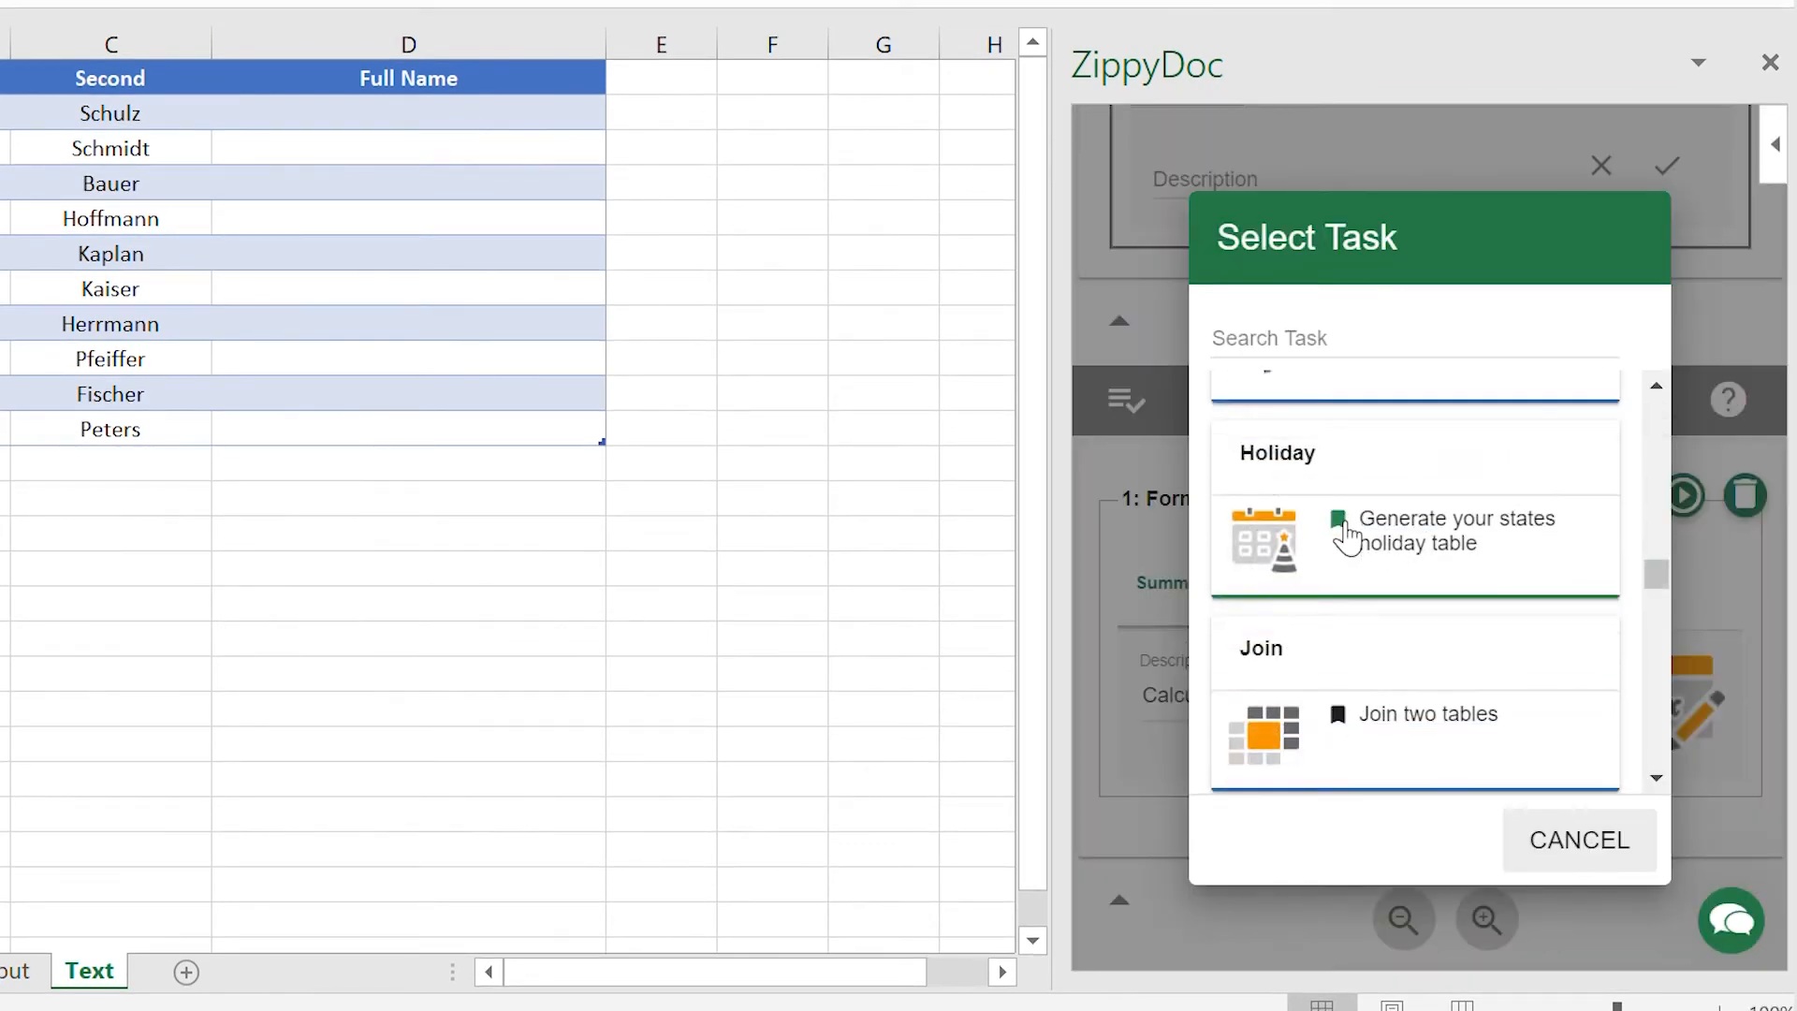
scroll(1348, 534, up, 1)
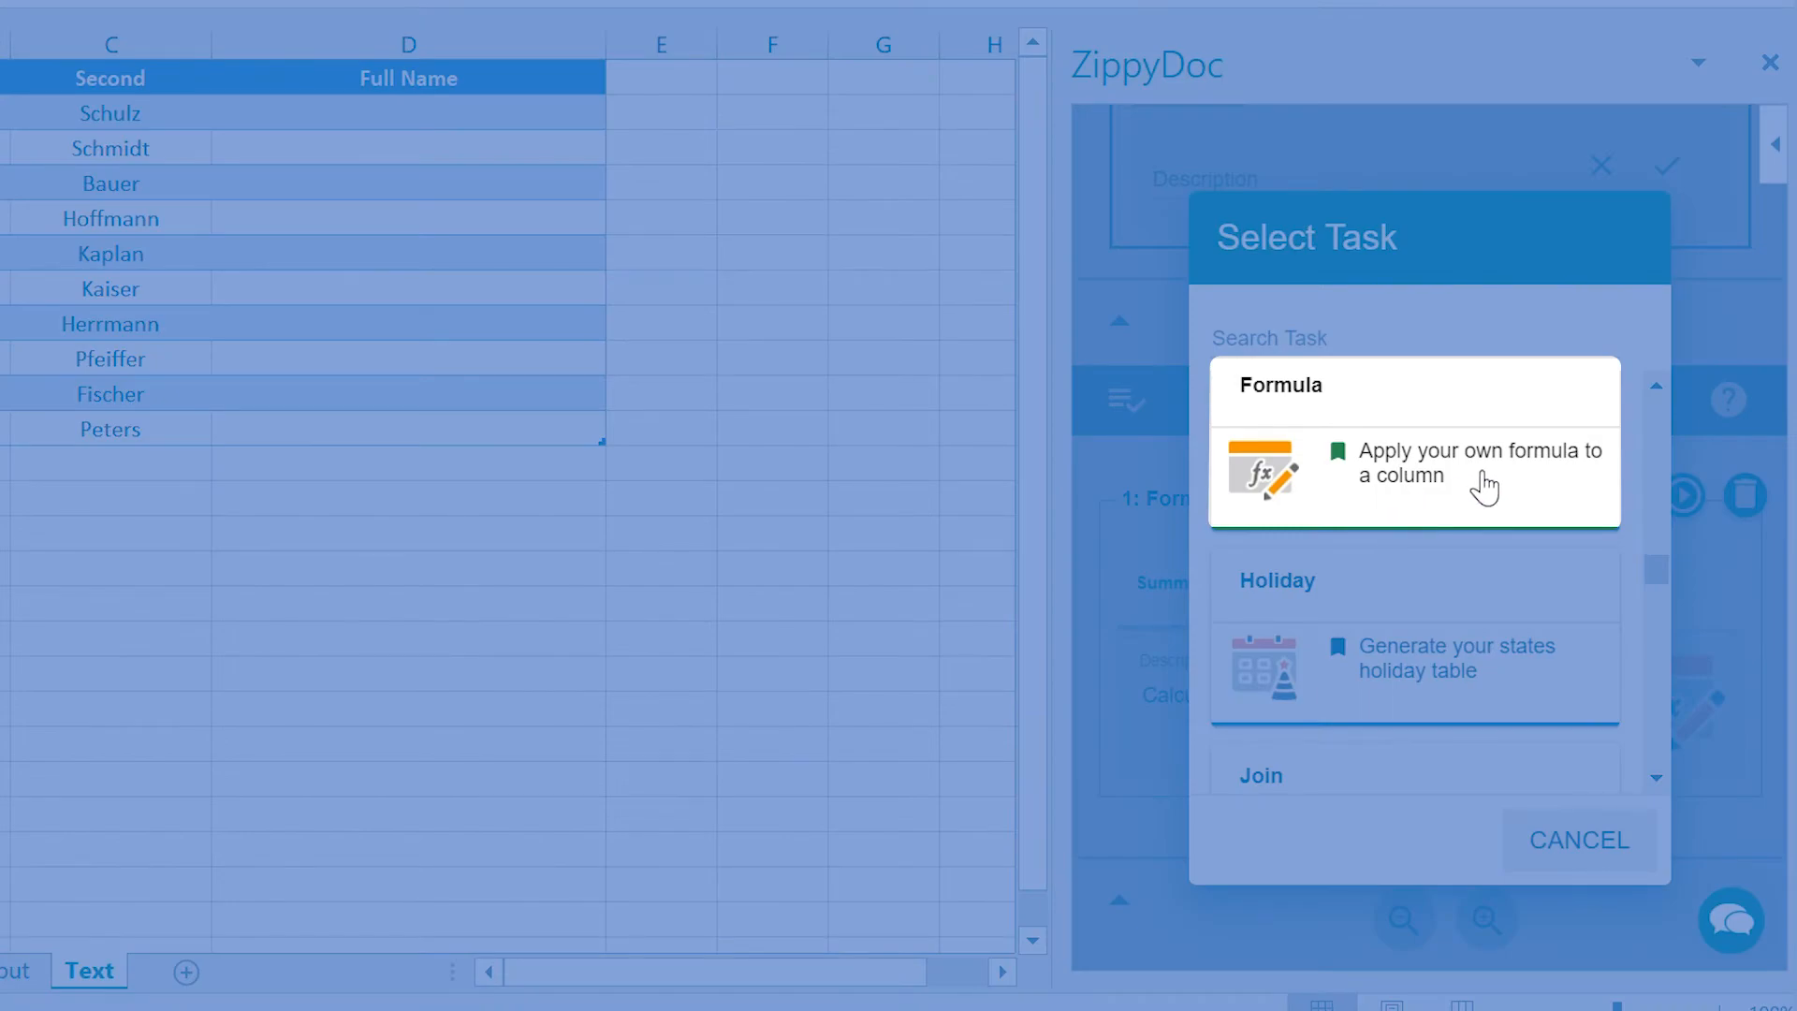
click(1484, 485)
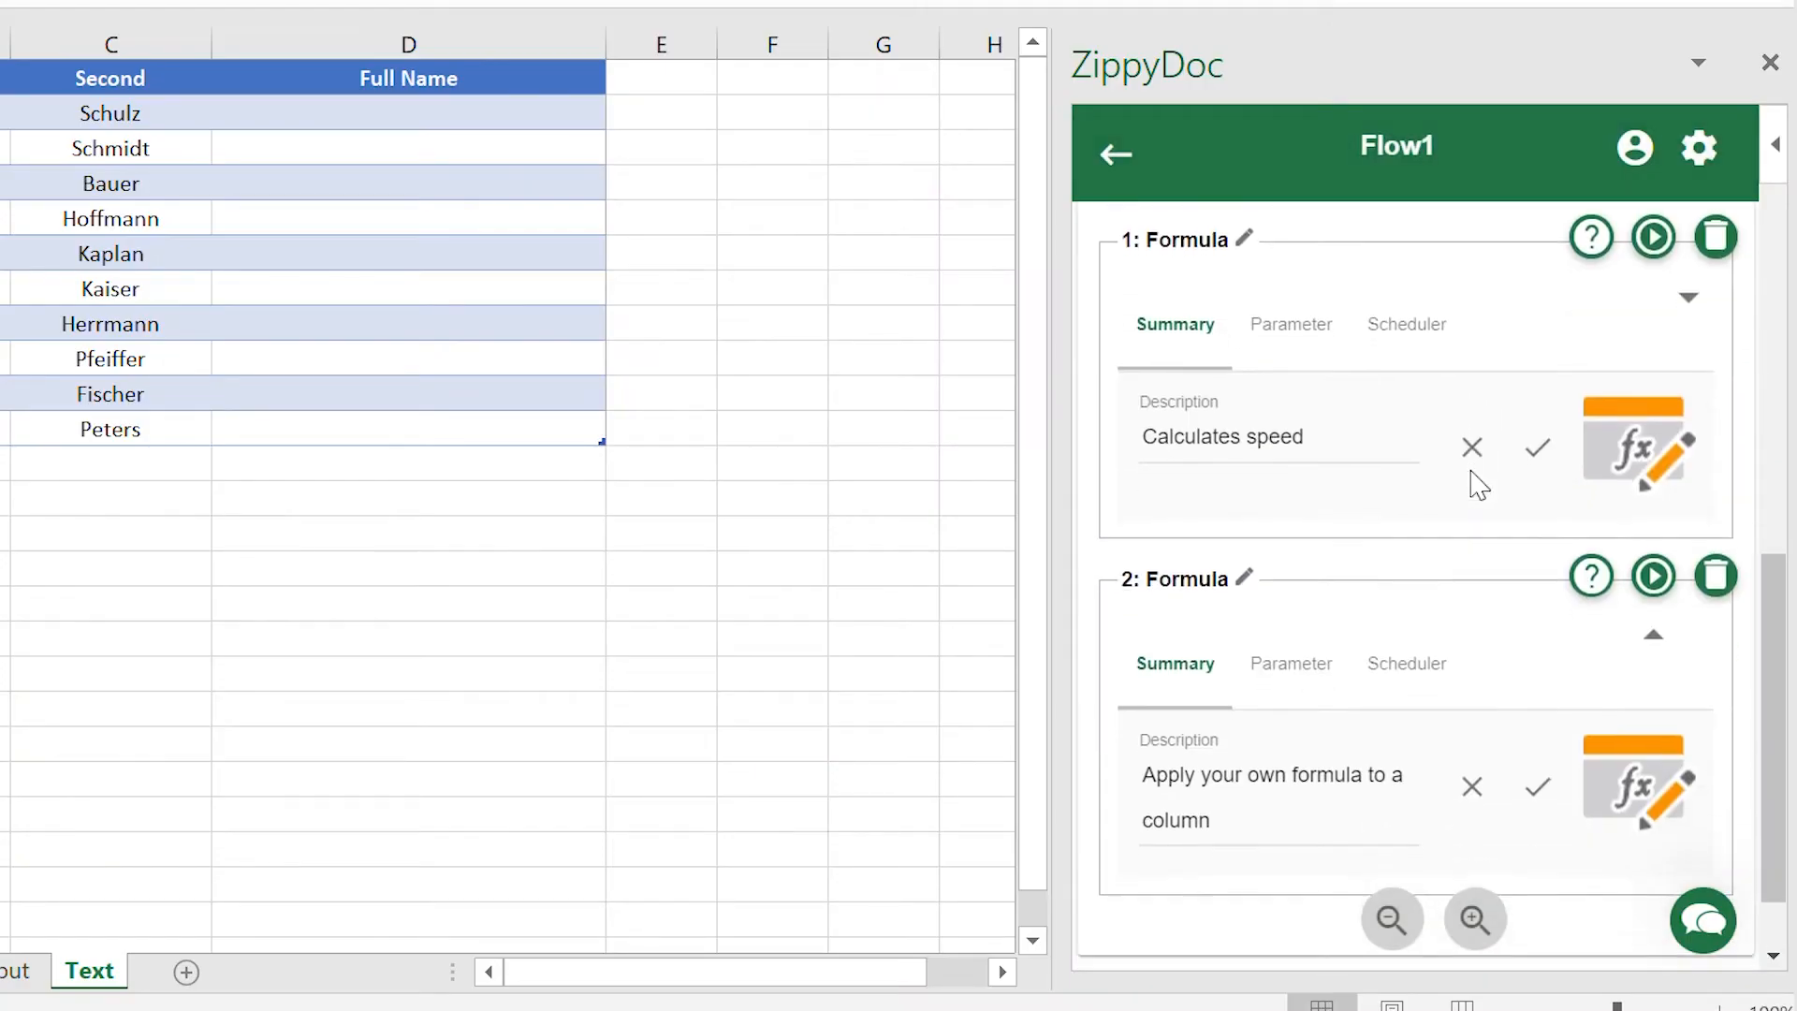
Step: Replace the second Formula task's description with "Full Name" and save it
click(1274, 821)
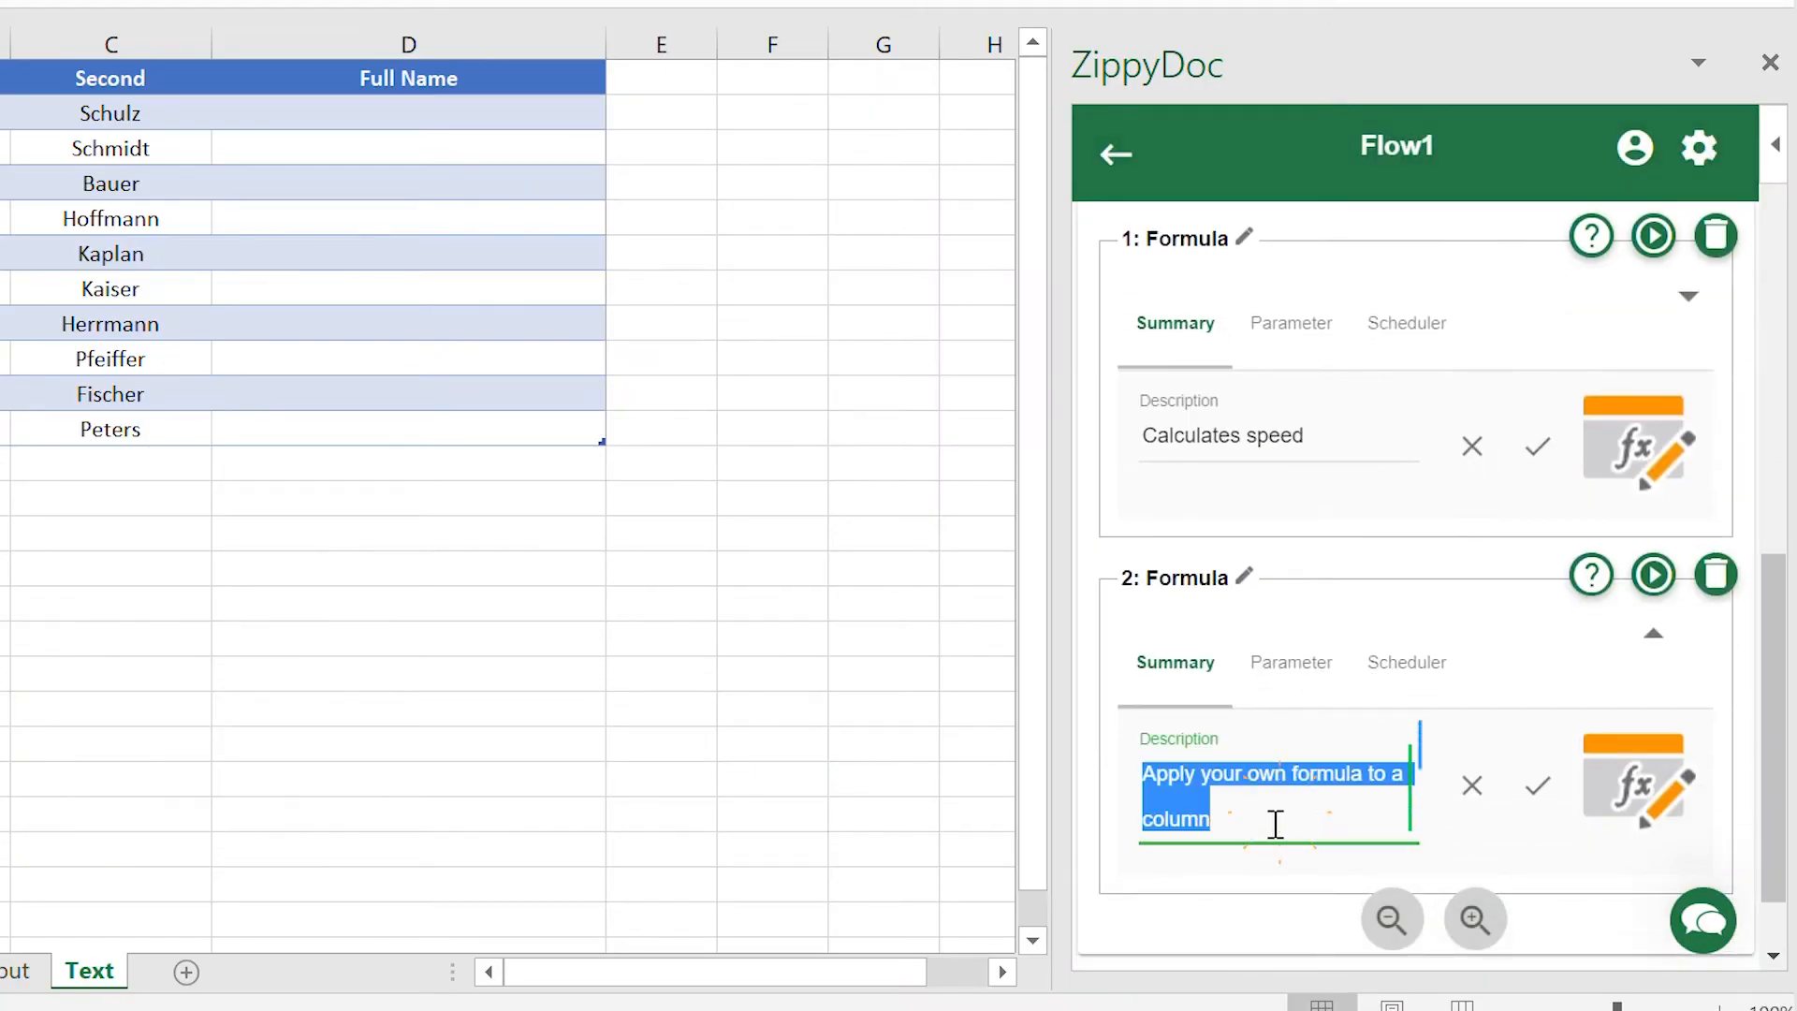
text(Full Name)
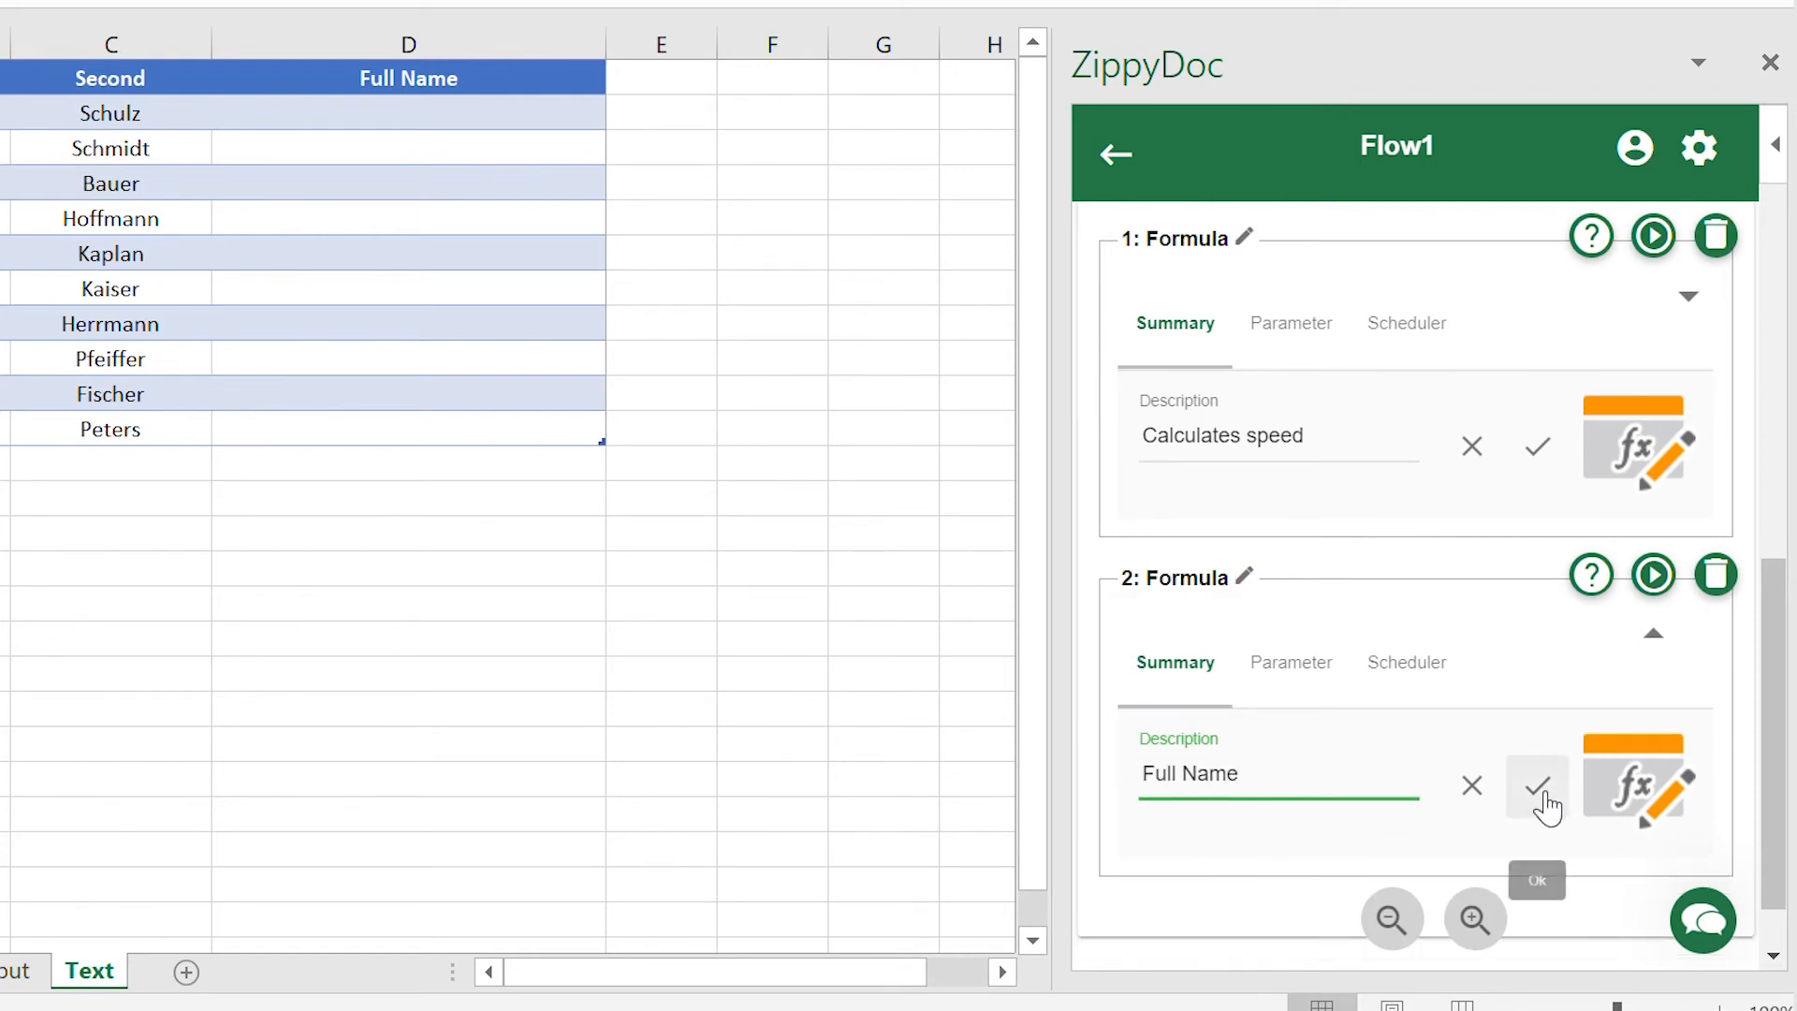
click(1538, 786)
Step: In the second Formula task's parameters, choose Text as the input table and Full Name as the column to apply
click(1301, 667)
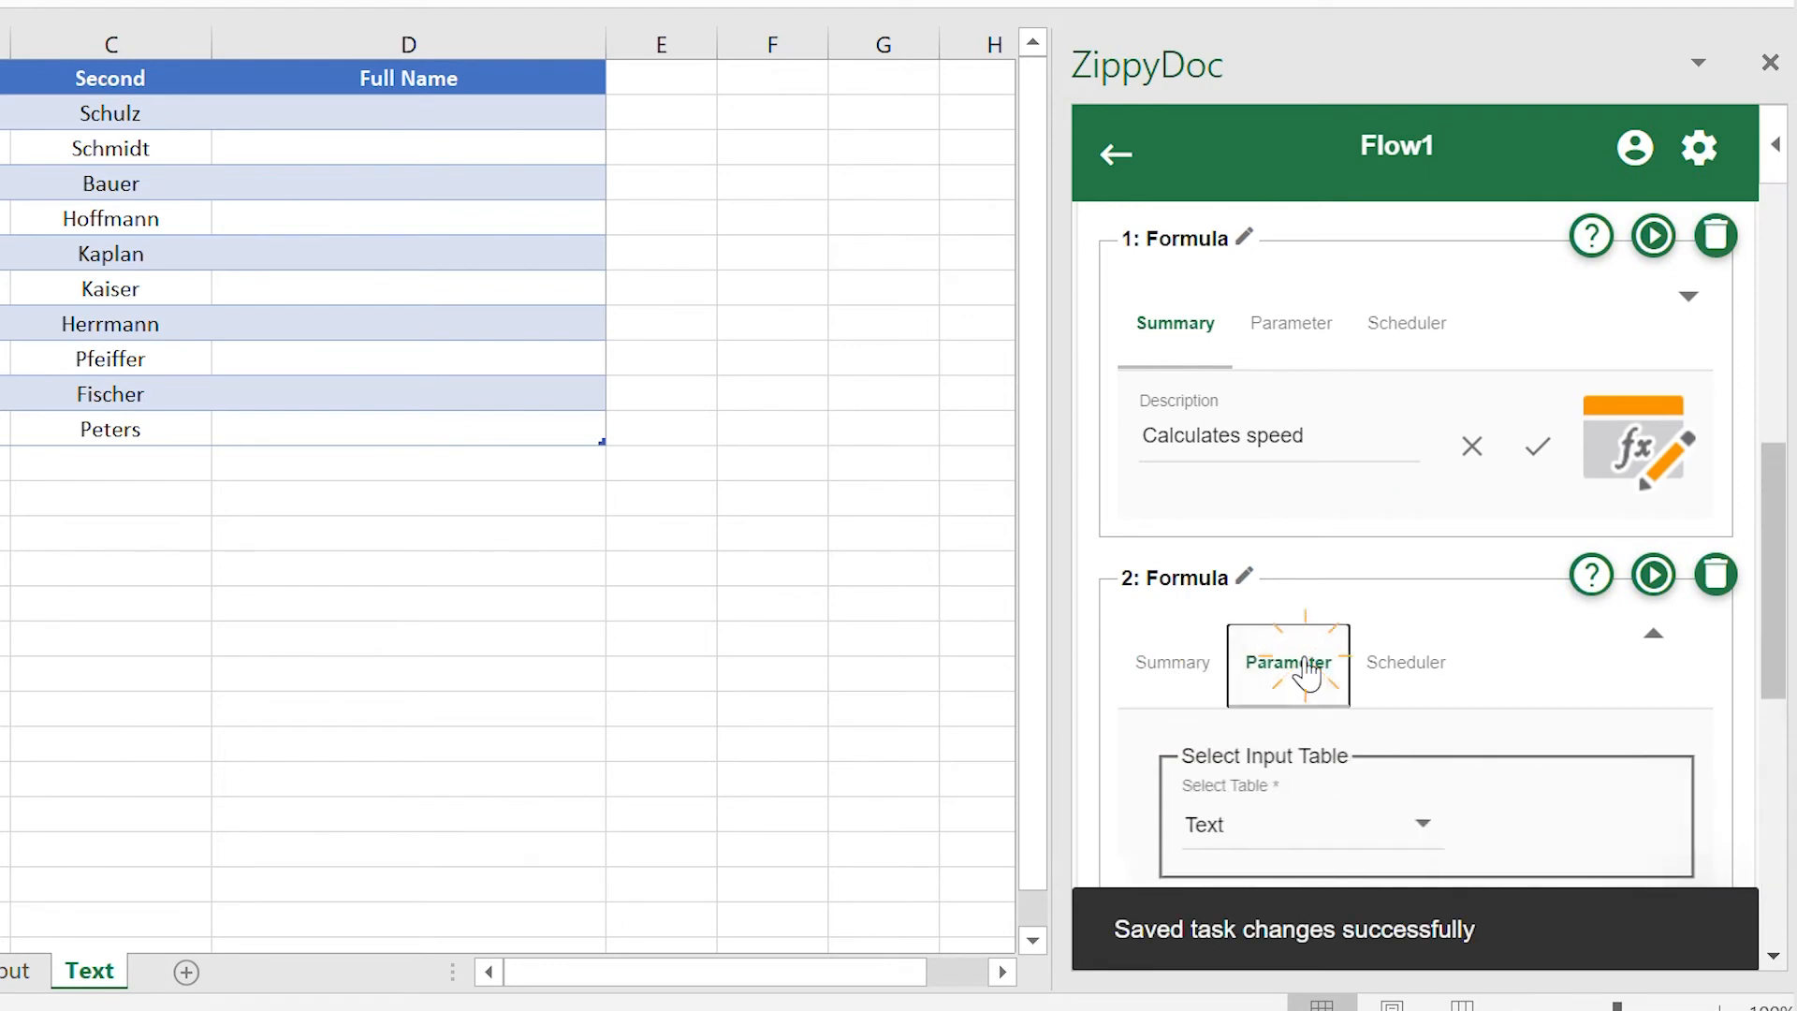
scroll(1306, 670, down, 1)
scroll(1306, 670, down, 2)
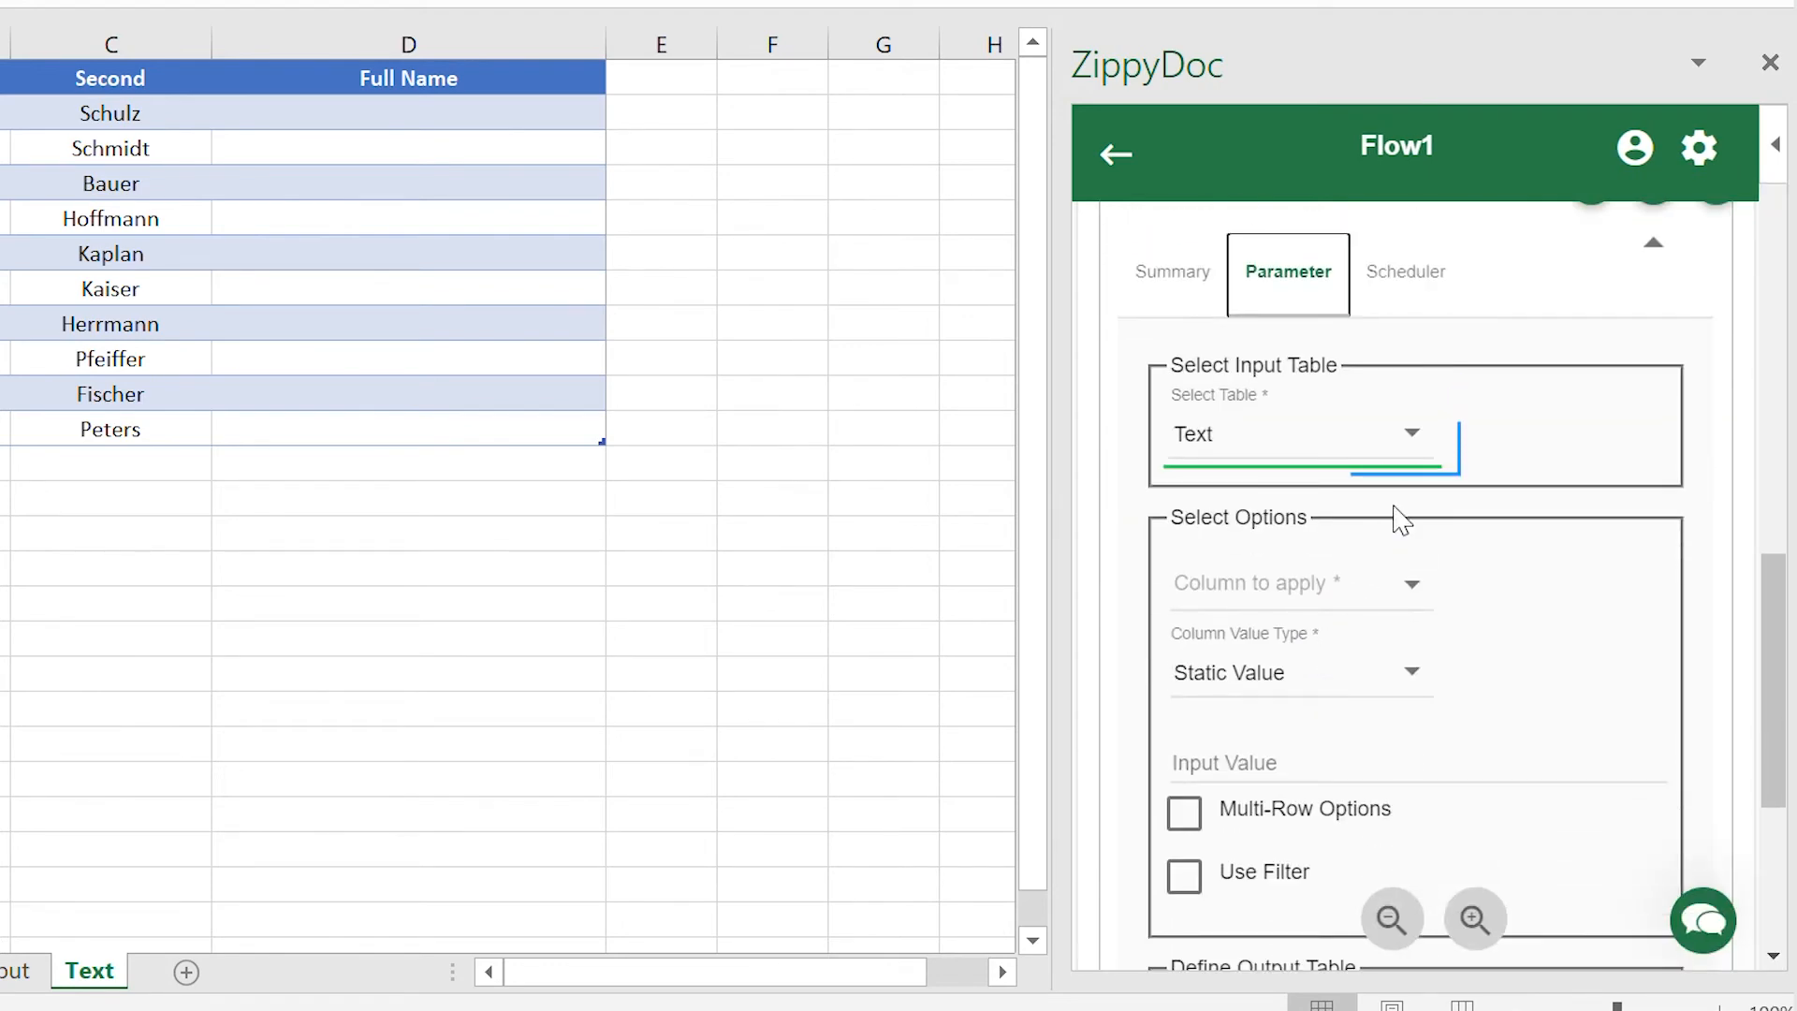
click(1411, 439)
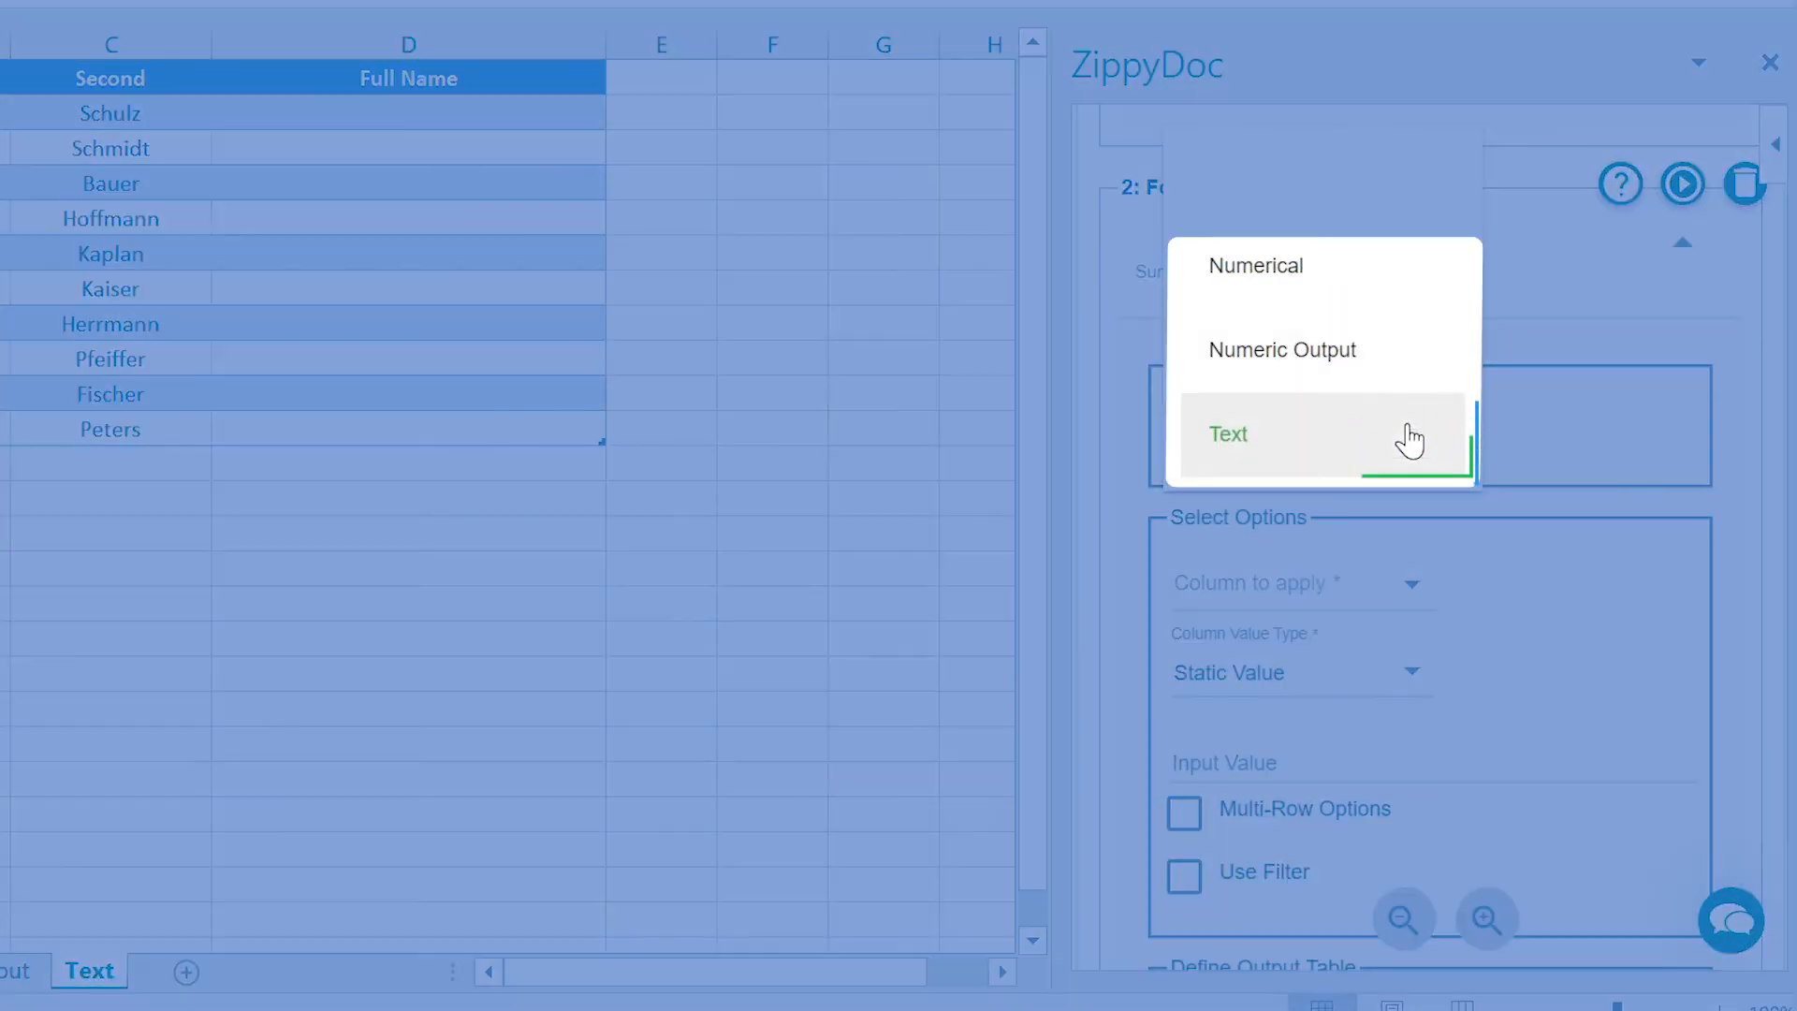
click(1409, 440)
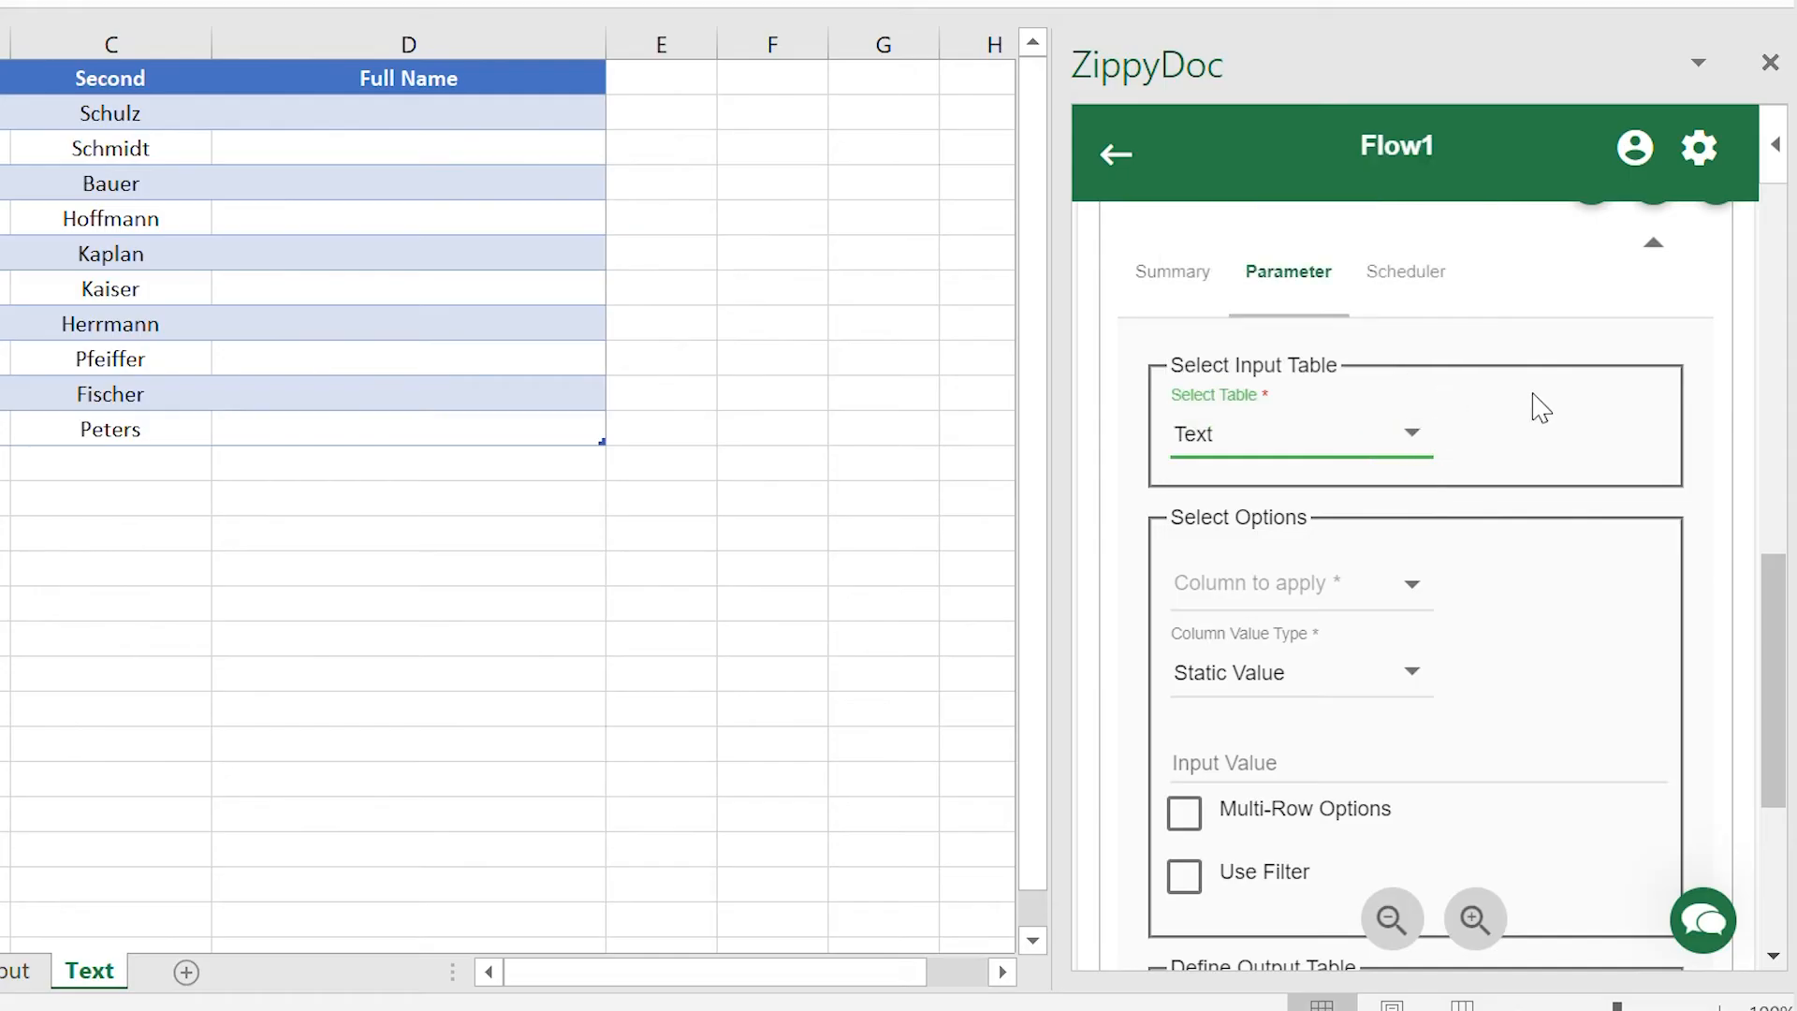
click(1404, 581)
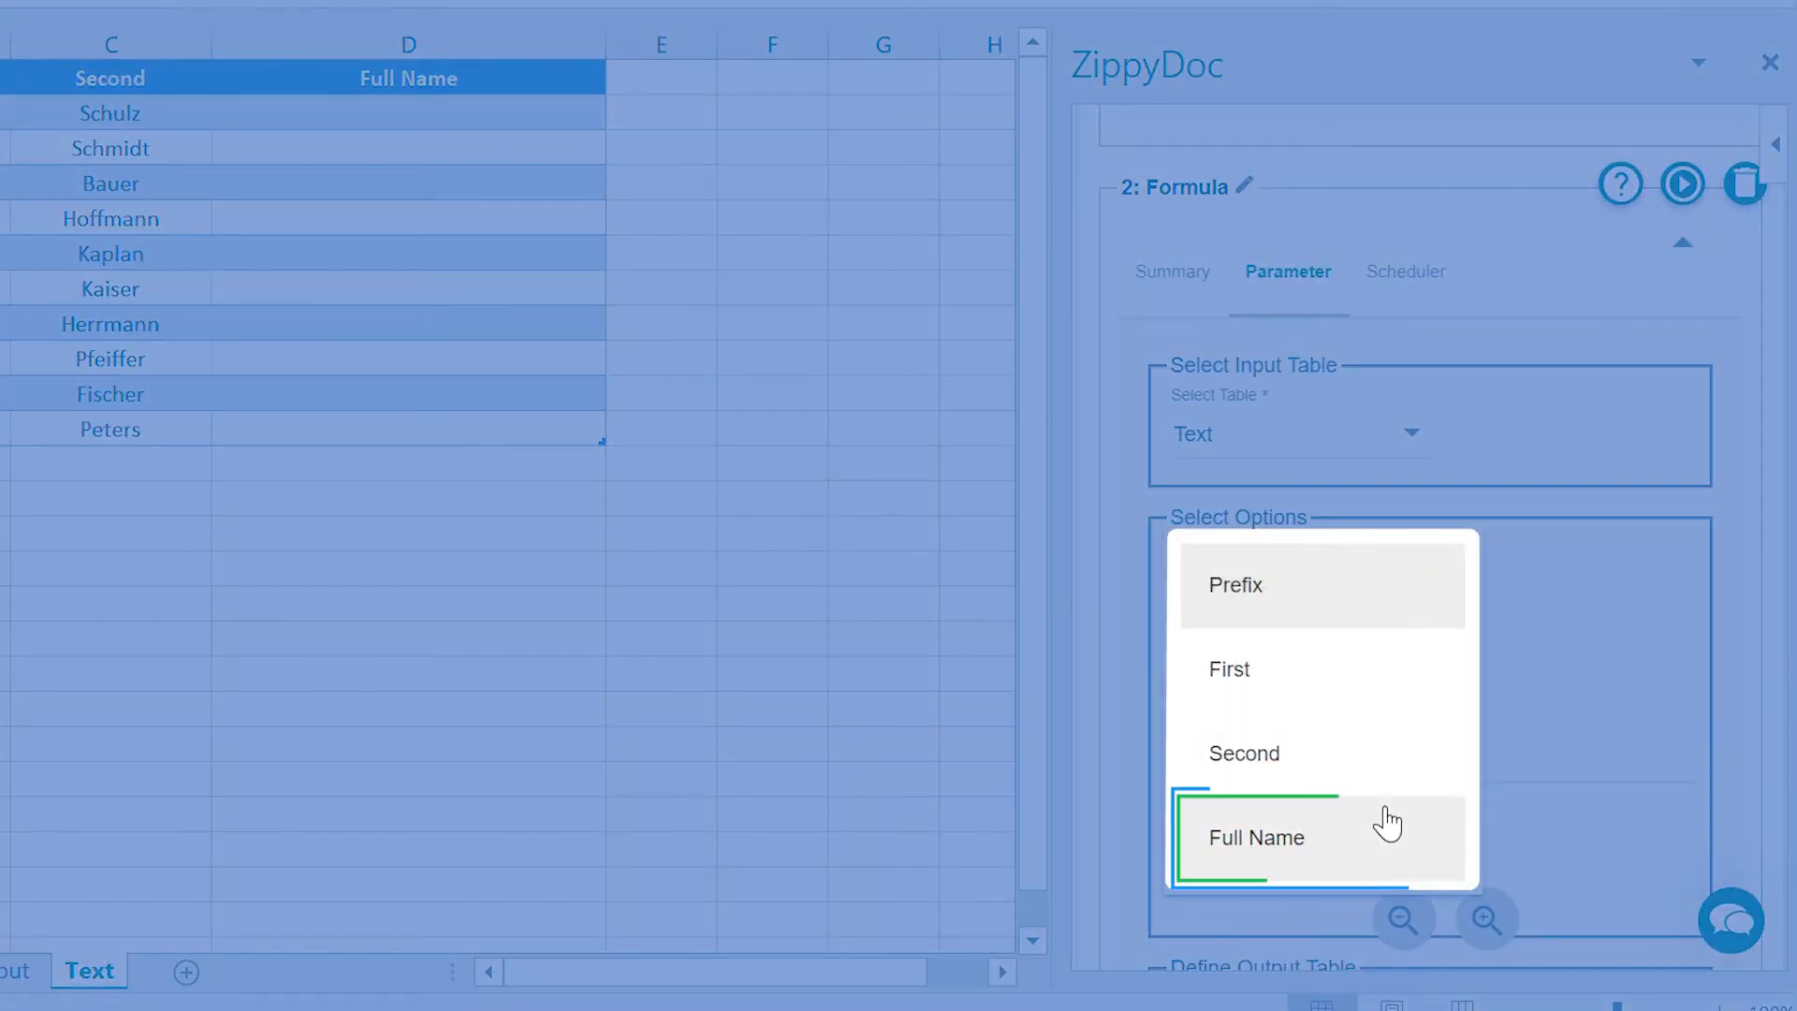
click(1388, 823)
scroll(1544, 606, down, 2)
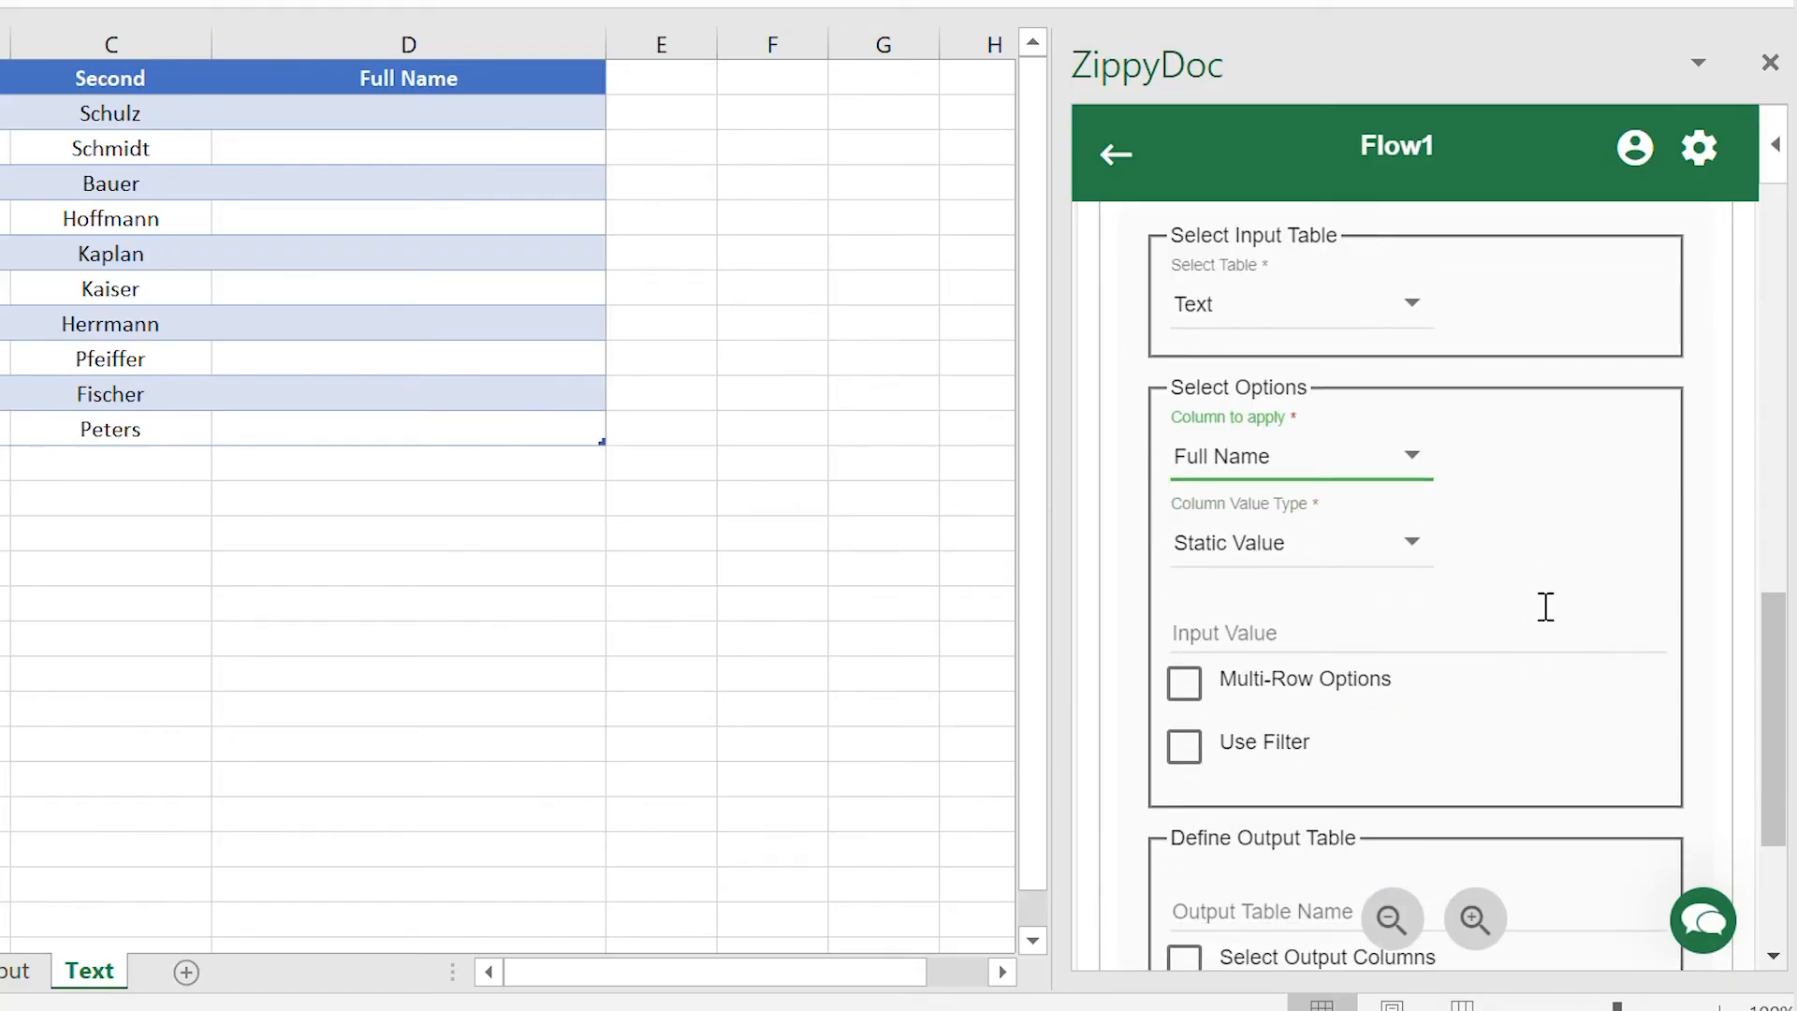
Step: Set the Full Name column's value type to Text Formula and enter the formula [Prefix]+[First]+[Second]
click(1416, 556)
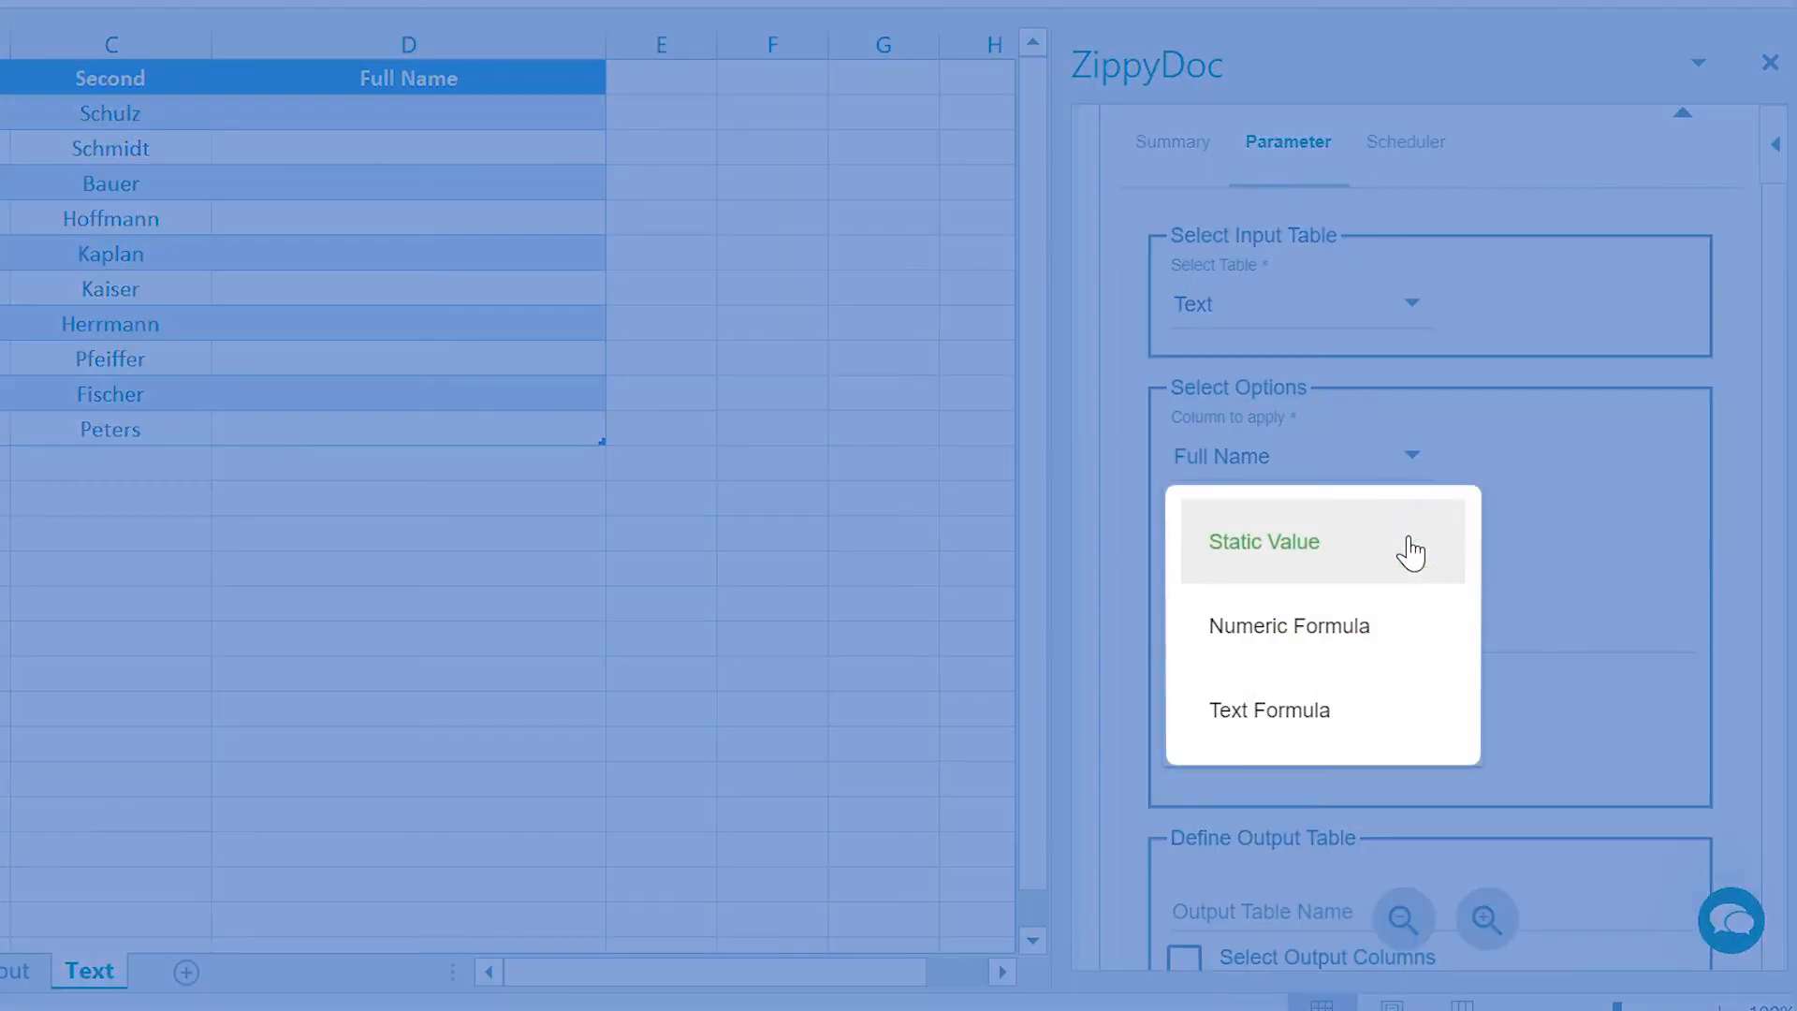
click(1390, 711)
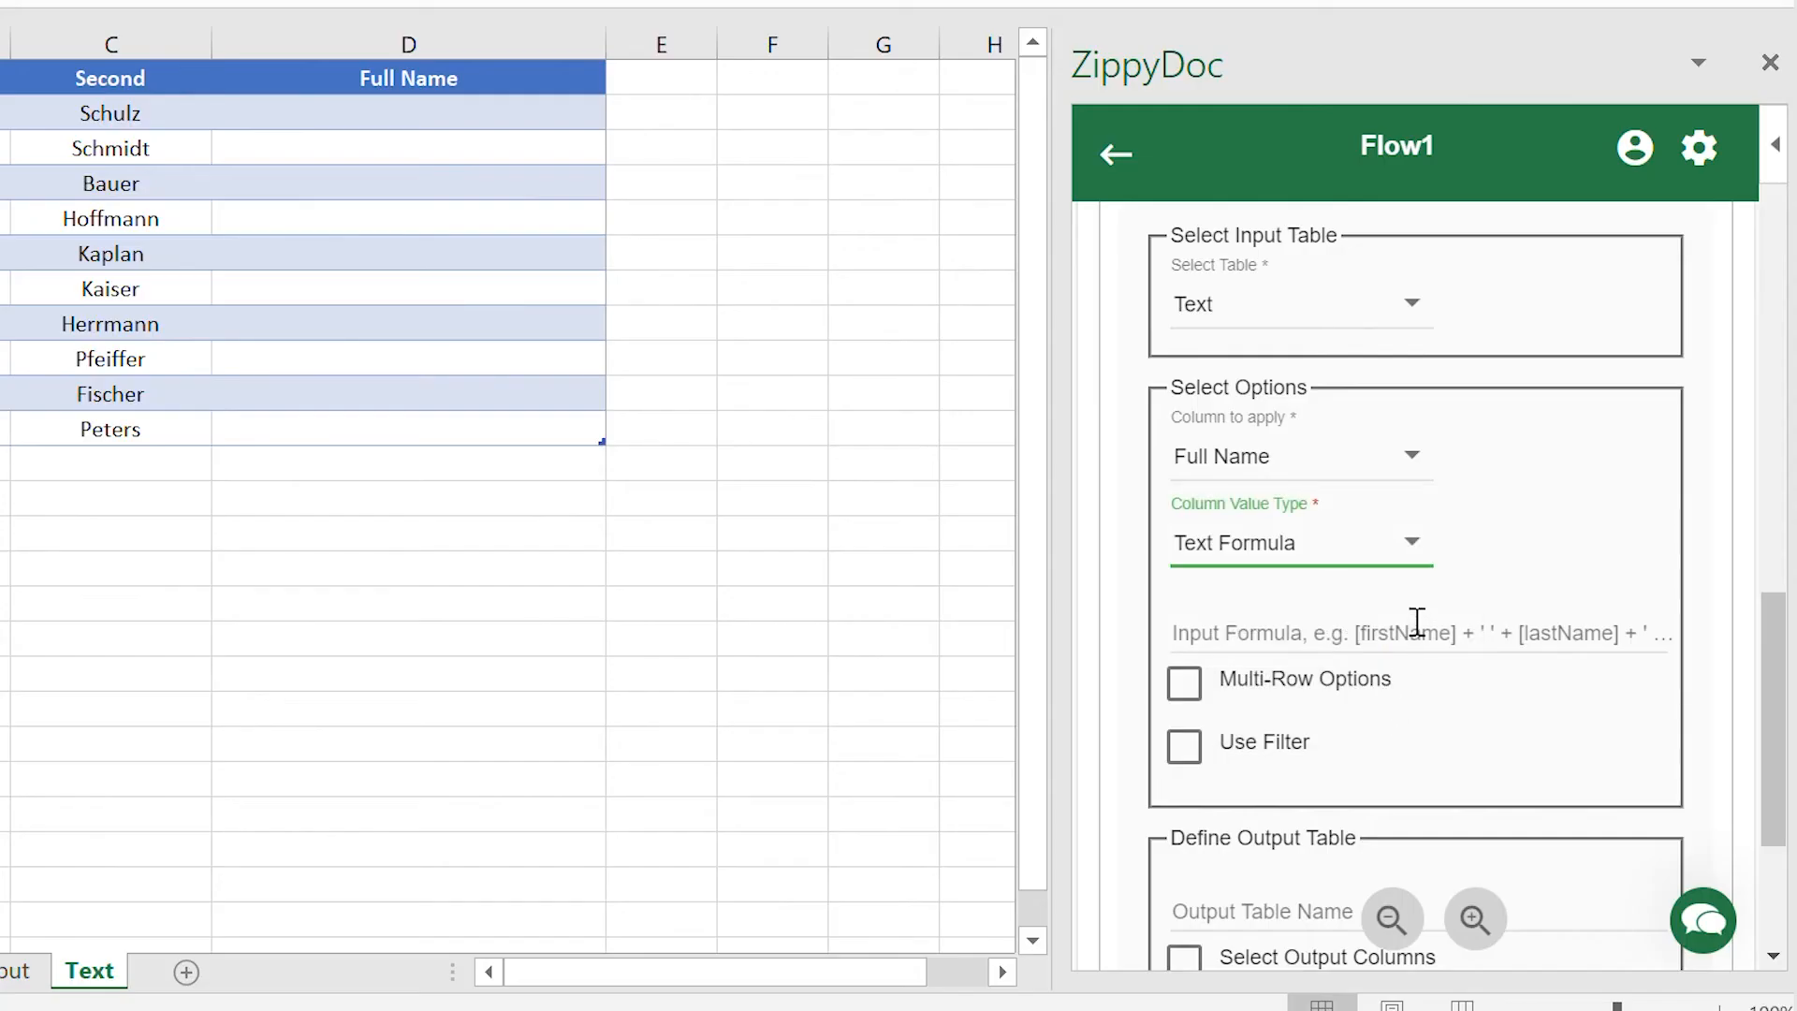
click(1417, 622)
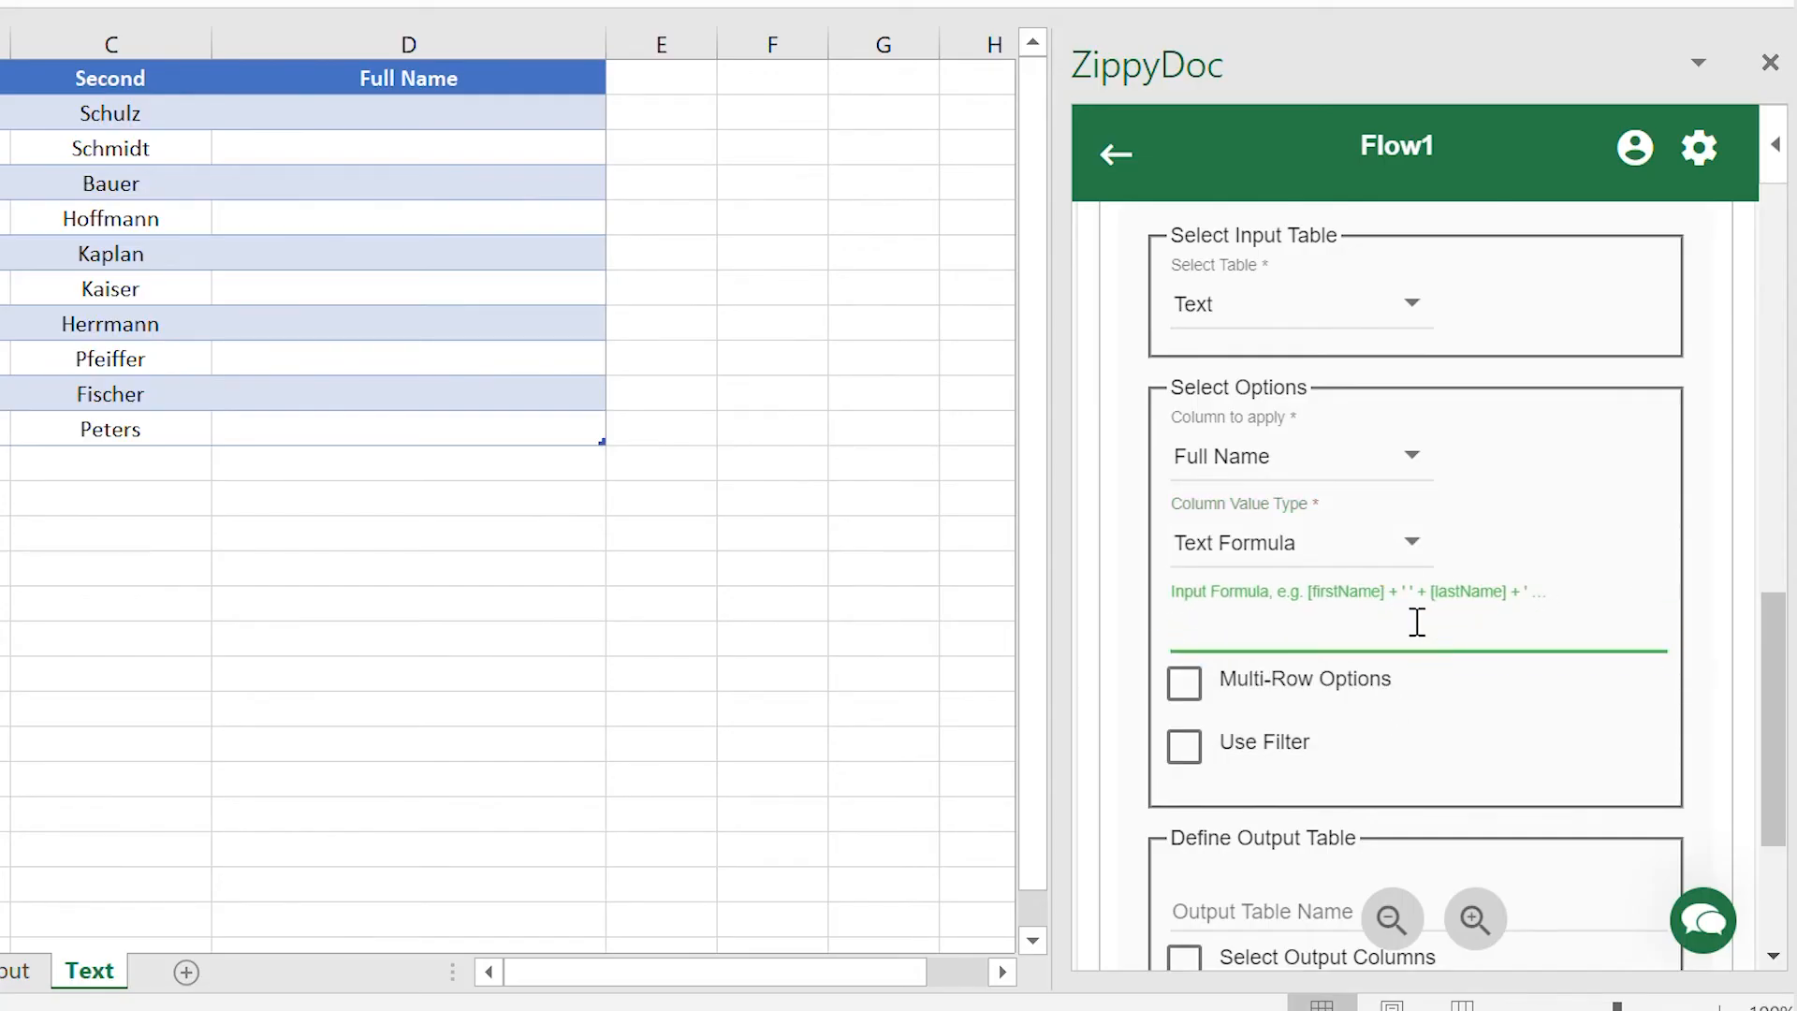
text([Prefix]+[First]+[Second])
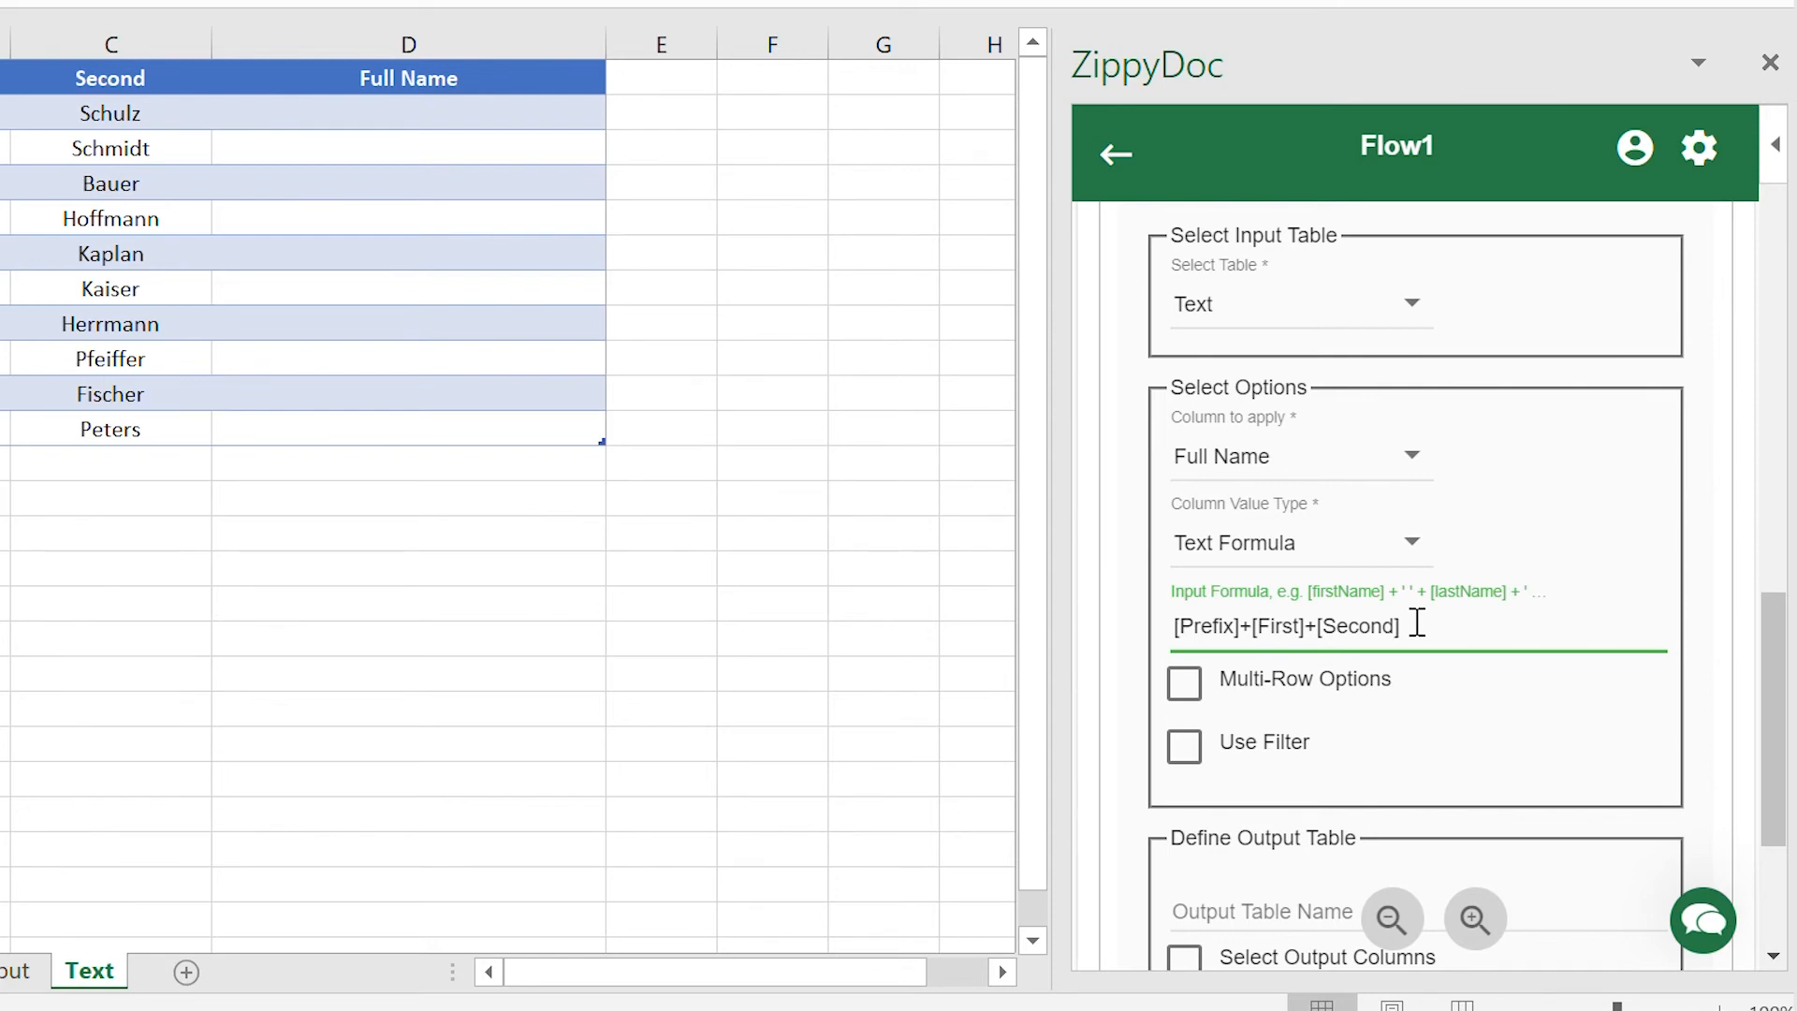
Step: Name the output table "Text Output" and run the second Formula task
scroll(1417, 622, down, 1)
click(1364, 738)
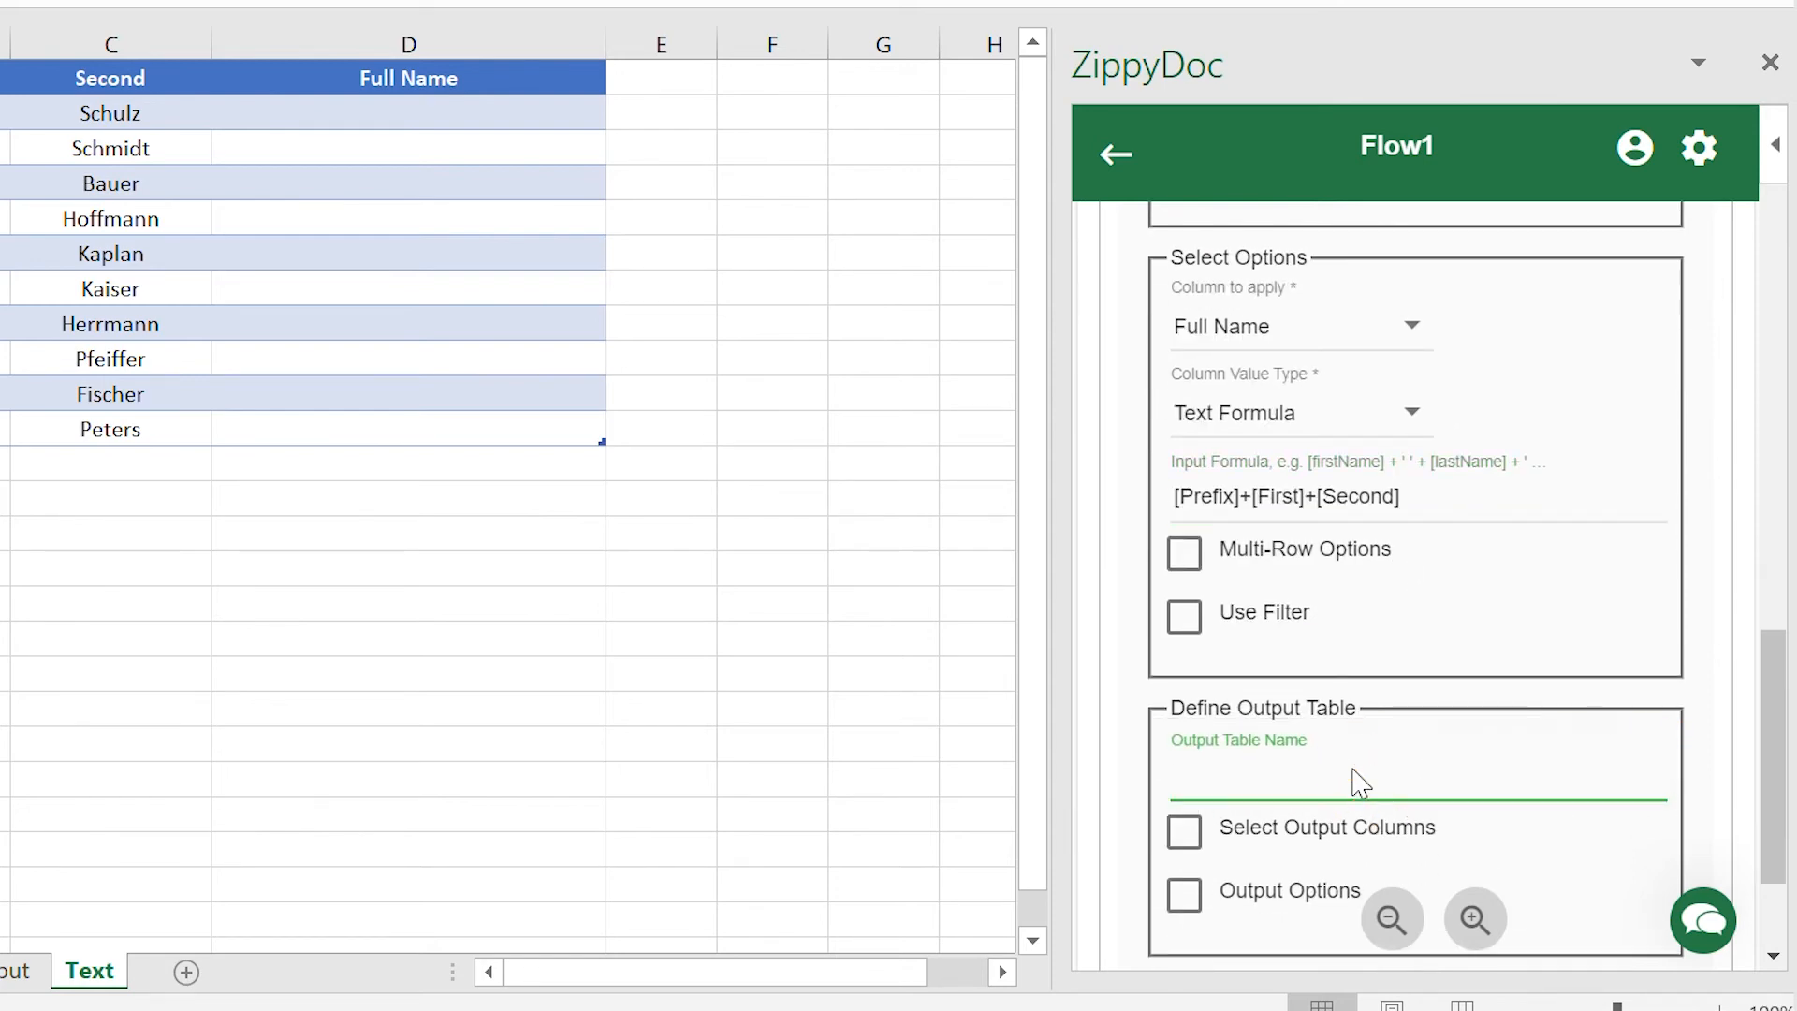
text(Text Output)
scroll(1371, 787, up, 3)
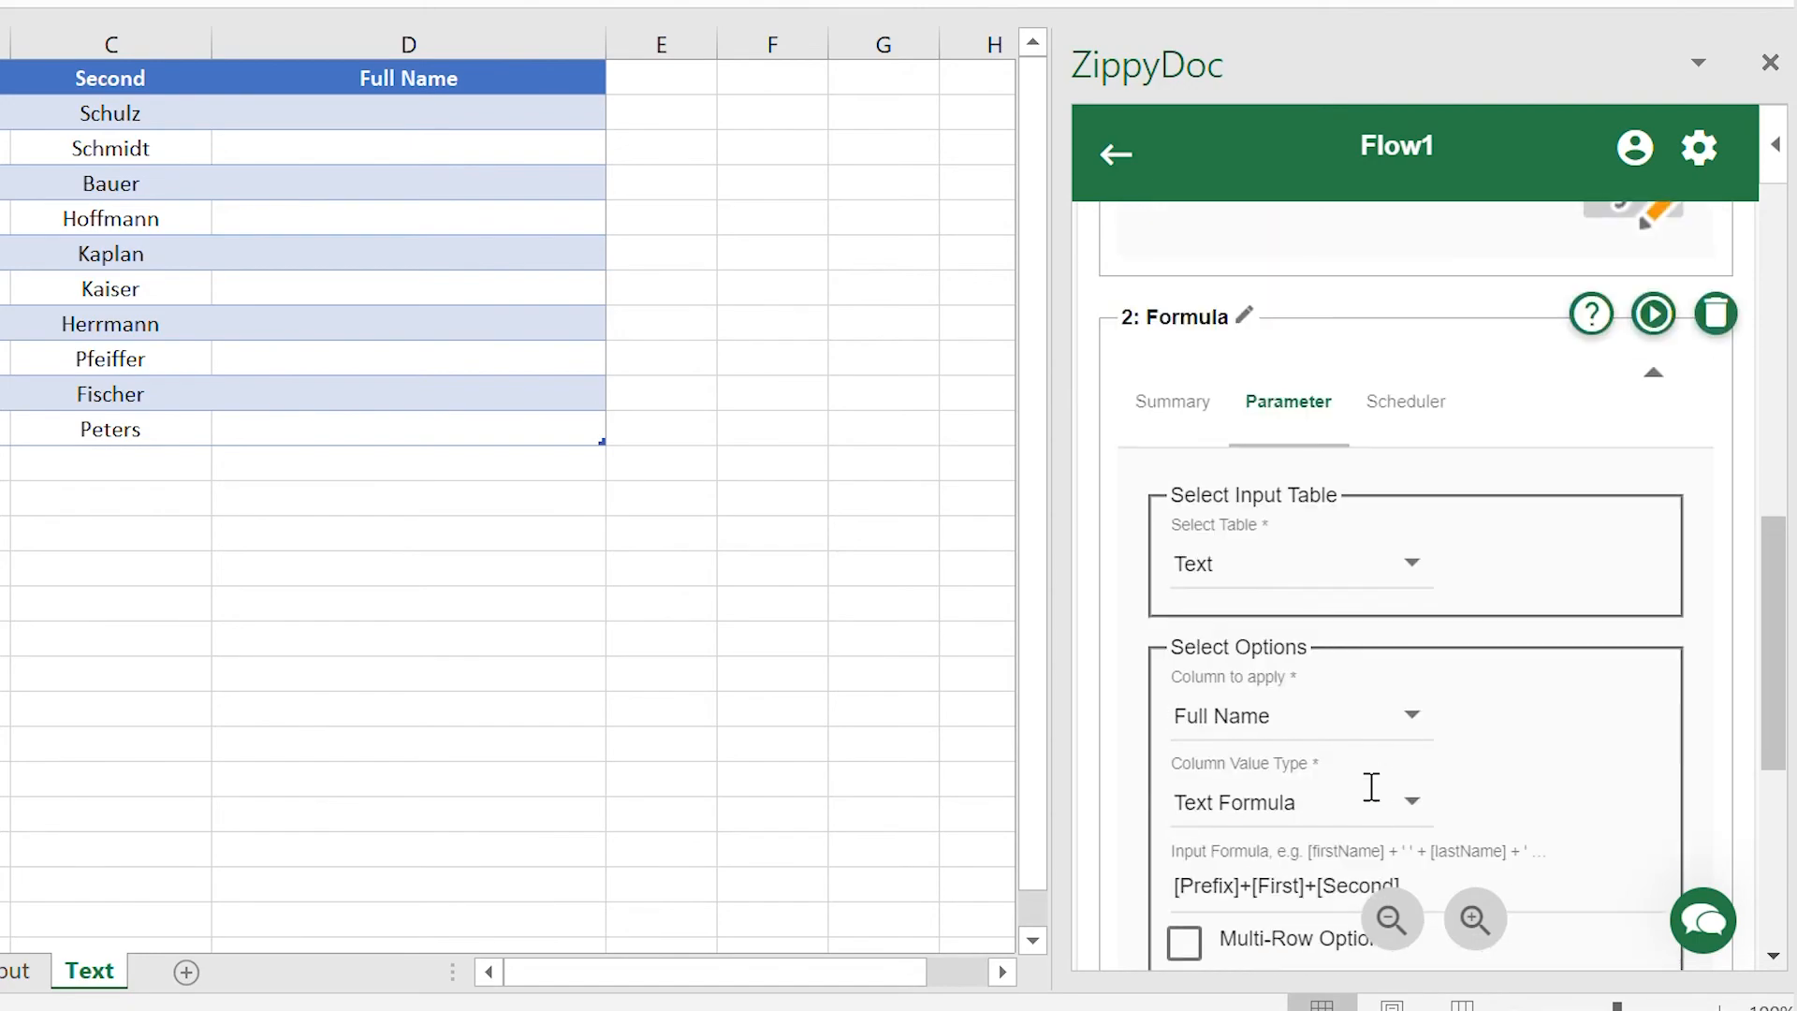
click(1654, 316)
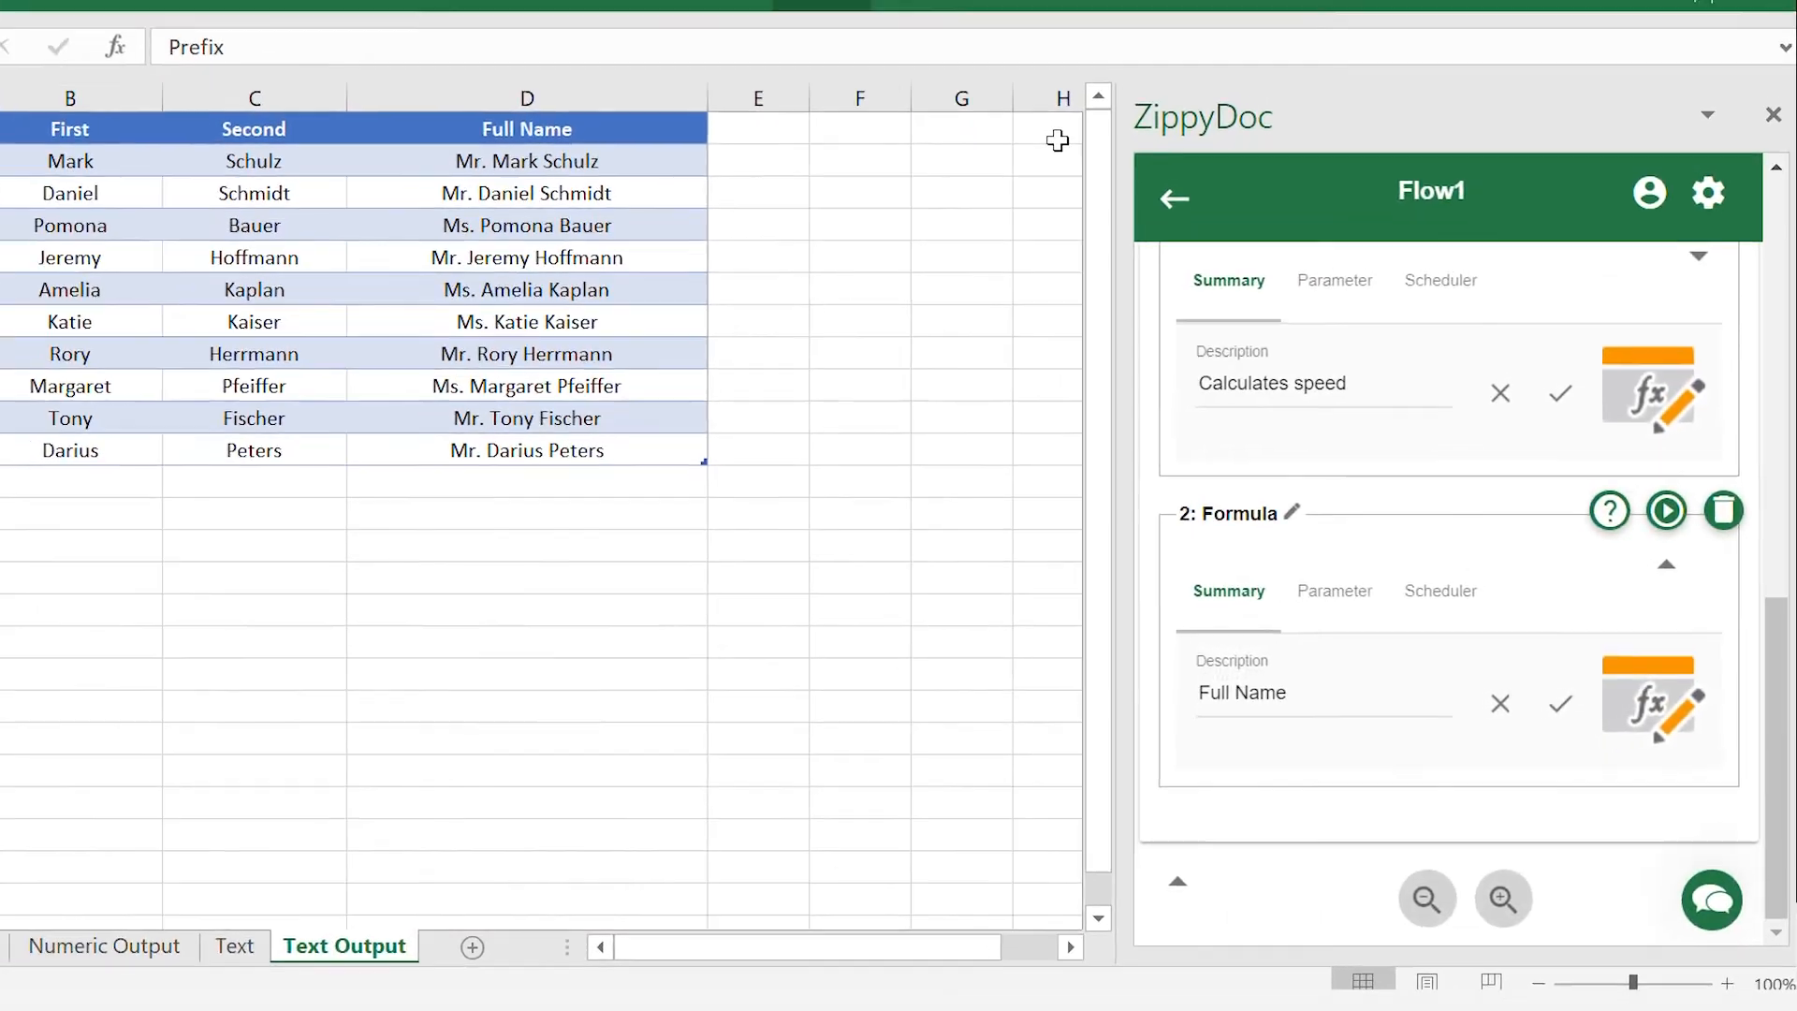